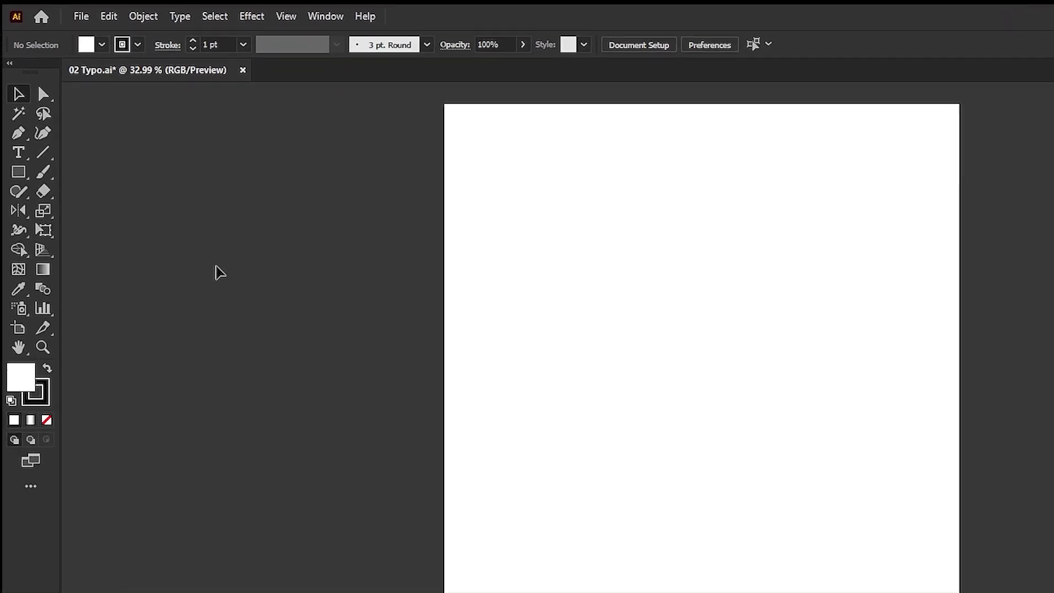
# - Draw a rectangle covering the whole artboard with a black fill and no stroke
pyautogui.click(18, 172)
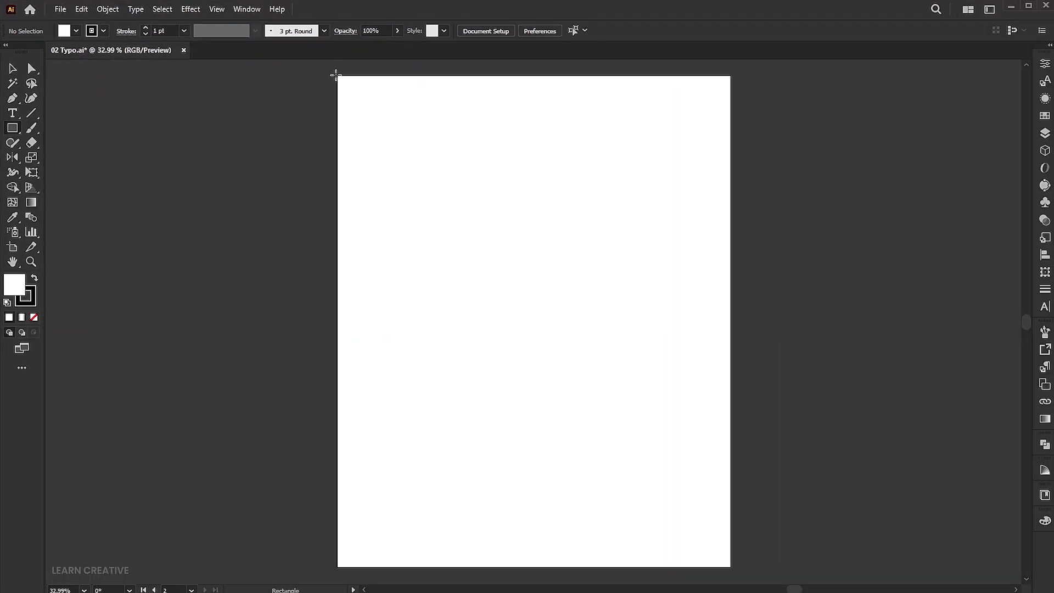
pyautogui.moveTo(336, 76); pyautogui.dragTo(730, 566)
pyautogui.click(34, 277)
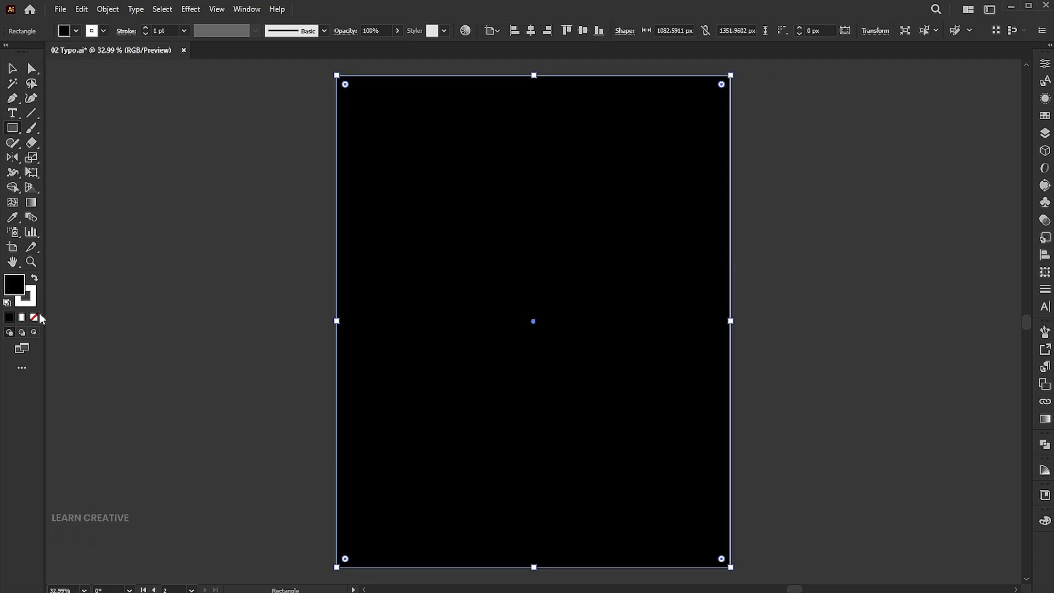
pyautogui.click(34, 317)
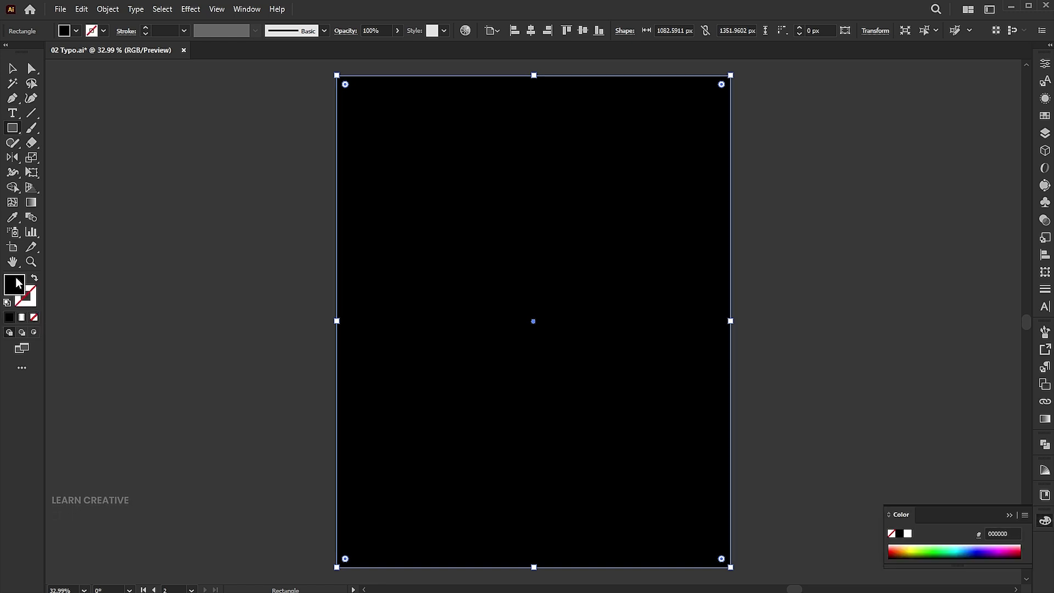
# - Lock the black background rectangle in place via Object > Lock > Selection
pyautogui.click(107, 9)
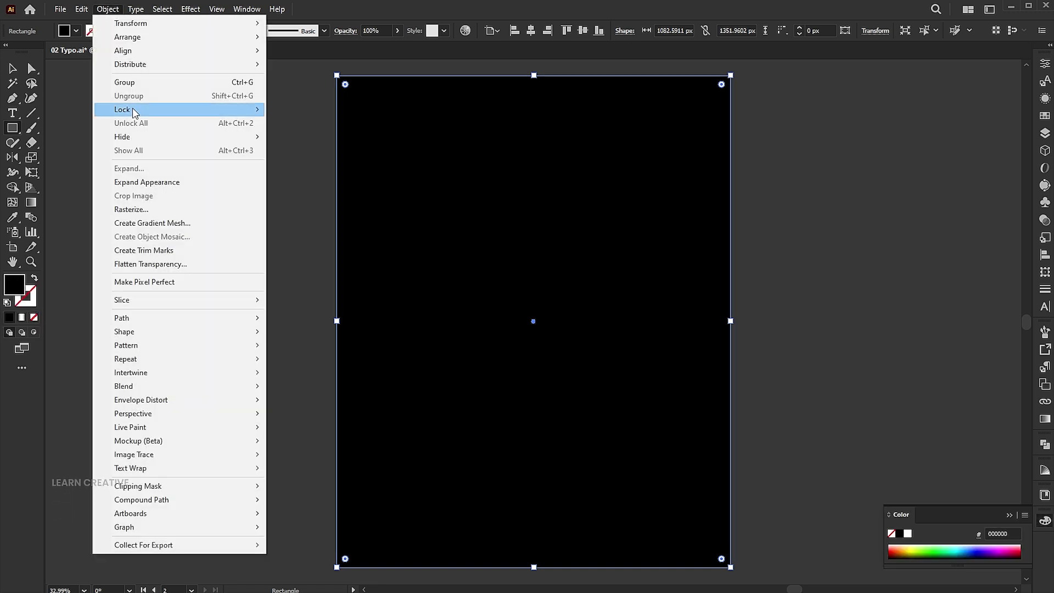
pyautogui.moveTo(132, 110)
pyautogui.click(299, 110)
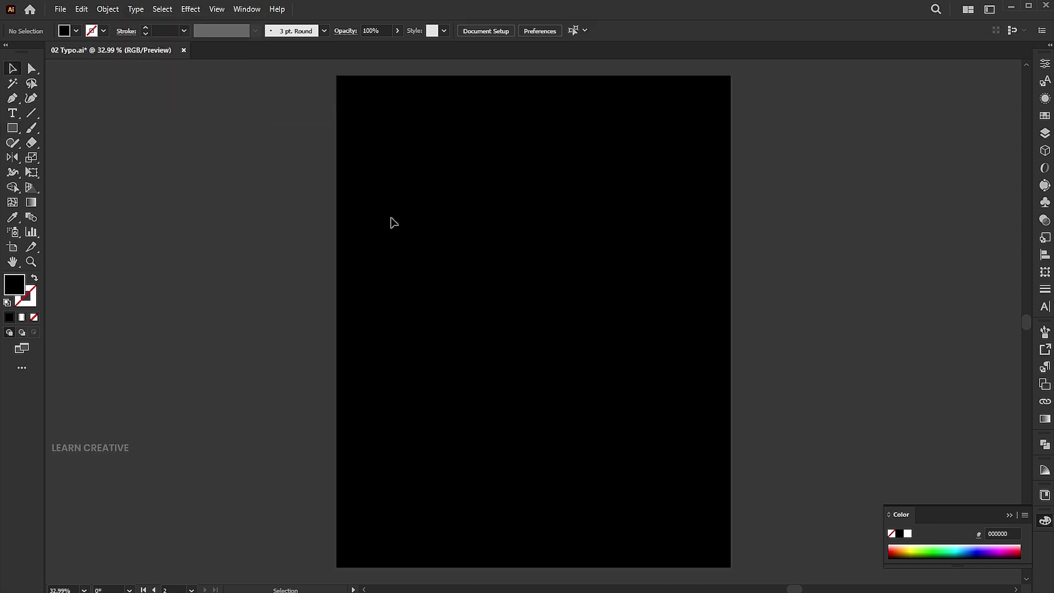
# - Place a new text object on the artboard and set its fill to white
pyautogui.click(12, 114)
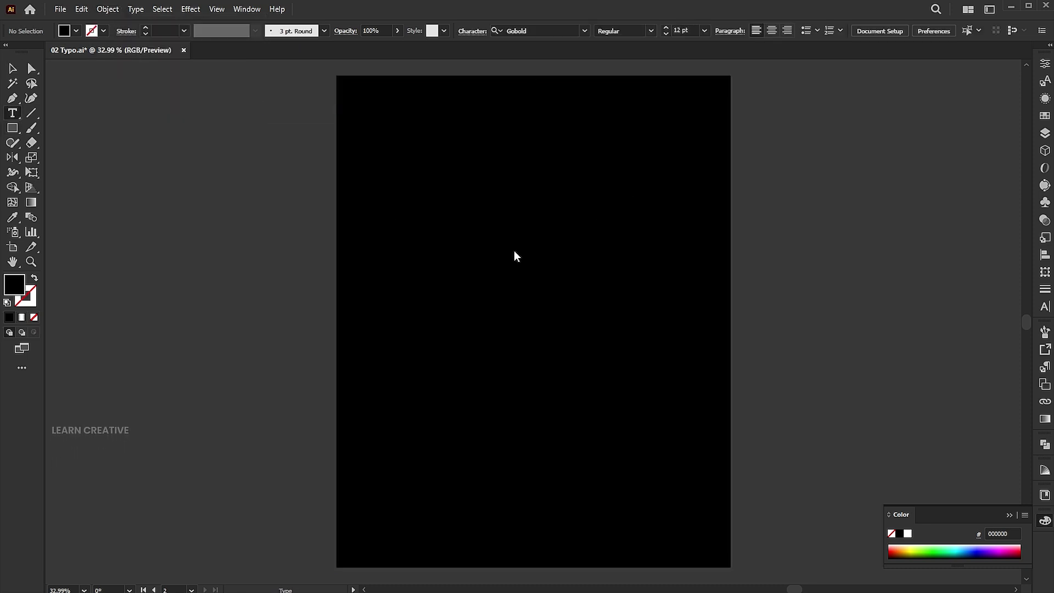
pyautogui.click(445, 242)
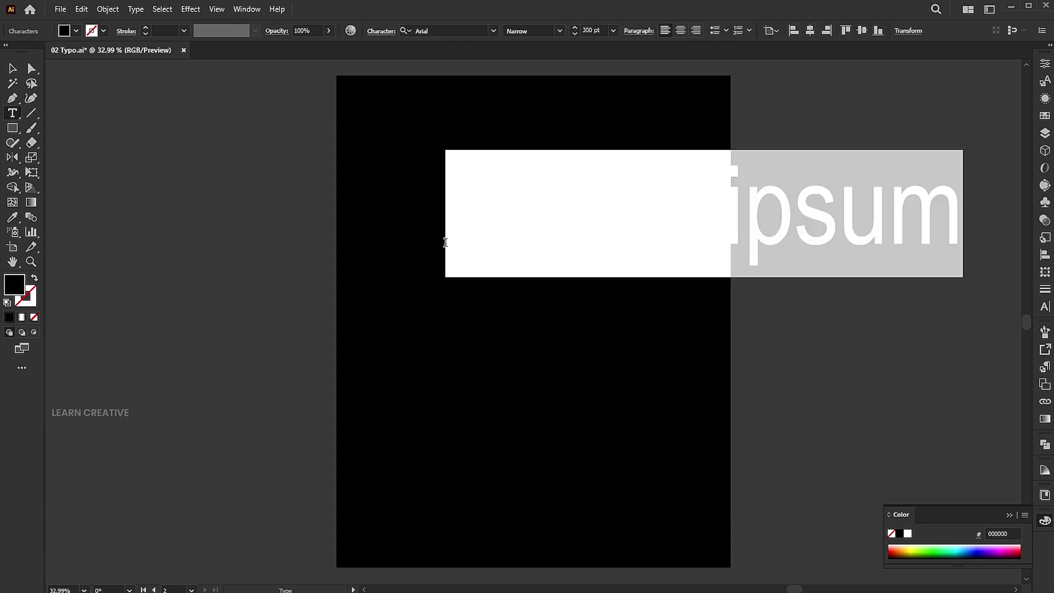
pyautogui.write('Typo')
pyautogui.hotkey('ctrl', 'a')
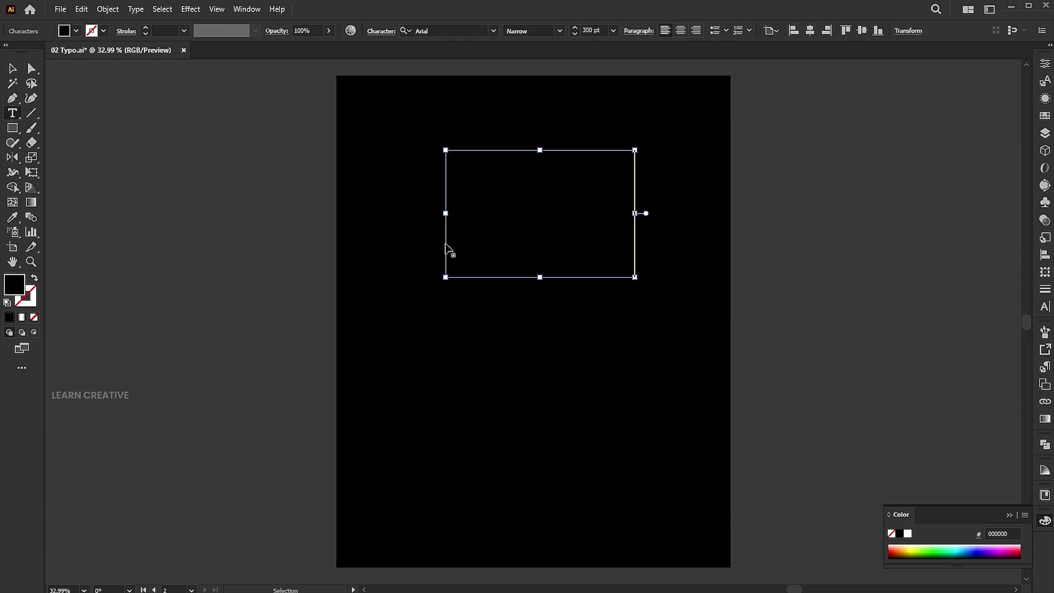
pyautogui.doubleClick(24, 291)
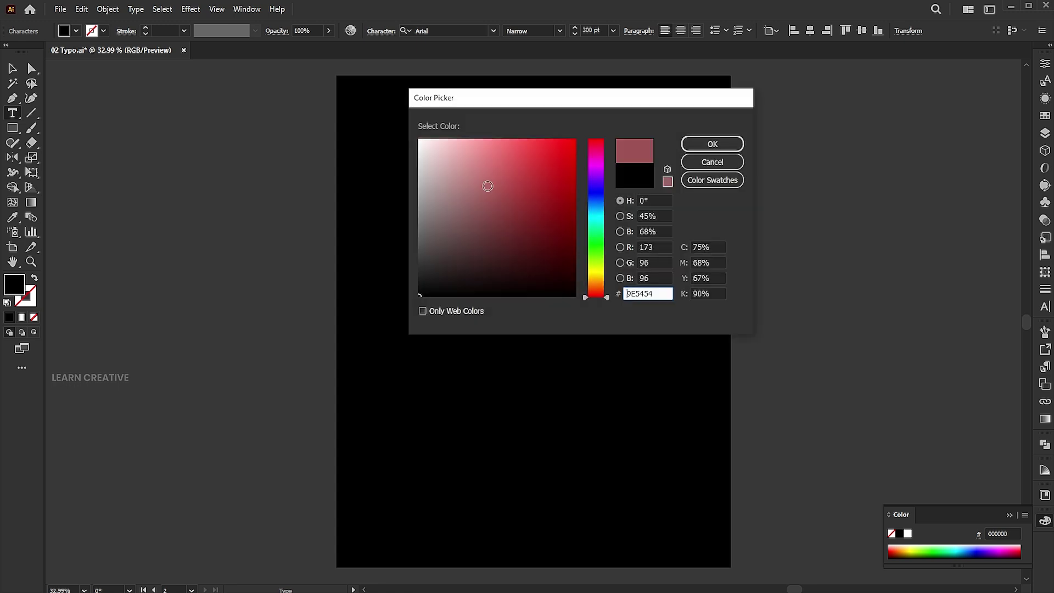
pyautogui.moveTo(487, 181); pyautogui.dragTo(473, 131)
pyautogui.click(723, 143)
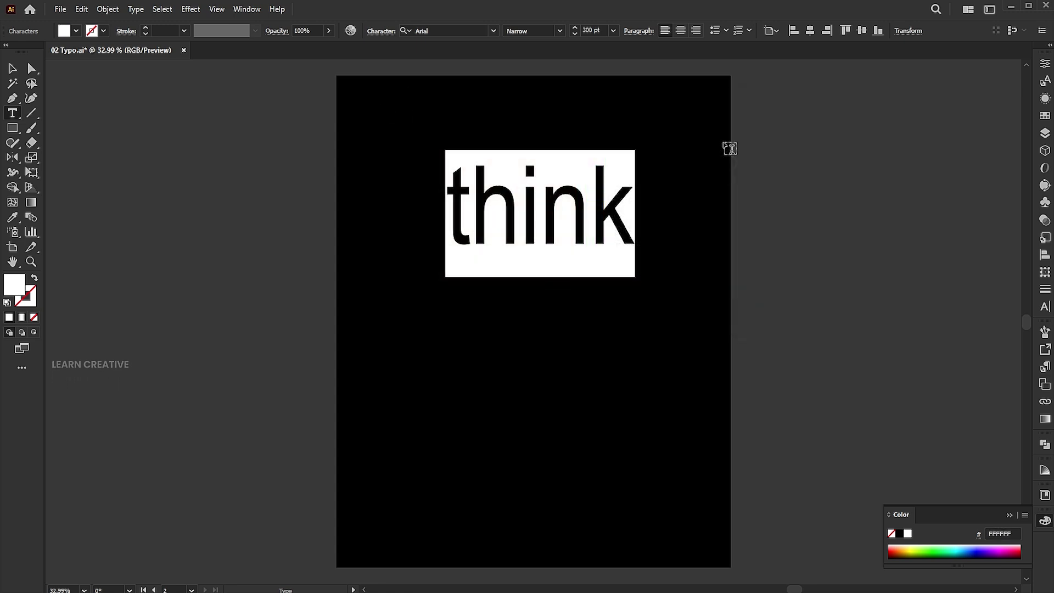
# - Add 'less', 'live' and 'more' on separate lines below 'think', then shrink the text and move it up
pyautogui.click(624, 194)
pyautogui.press('Return')
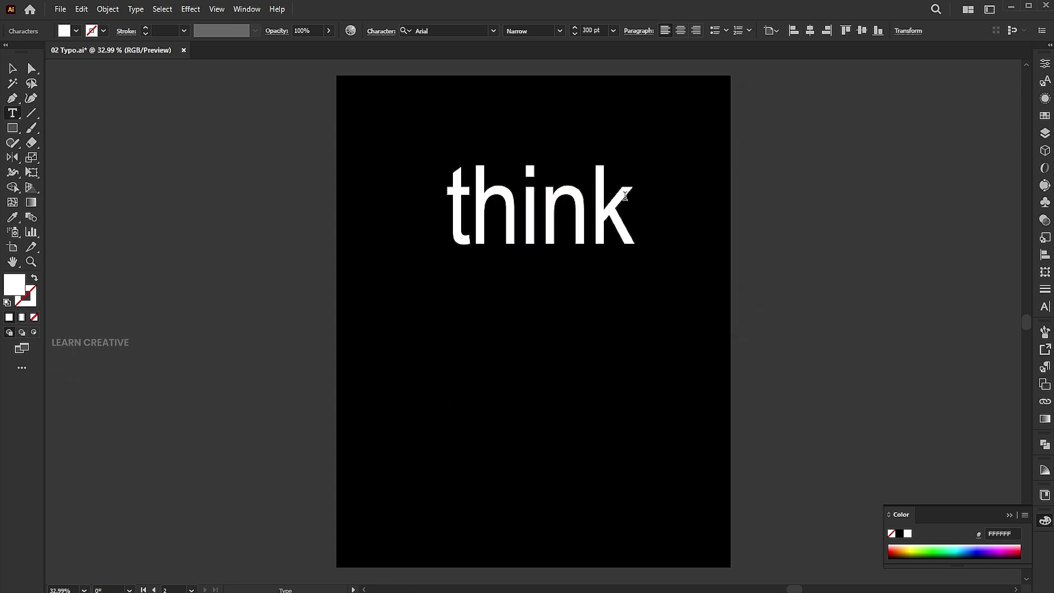
pyautogui.write('less')
pyautogui.press('Return')
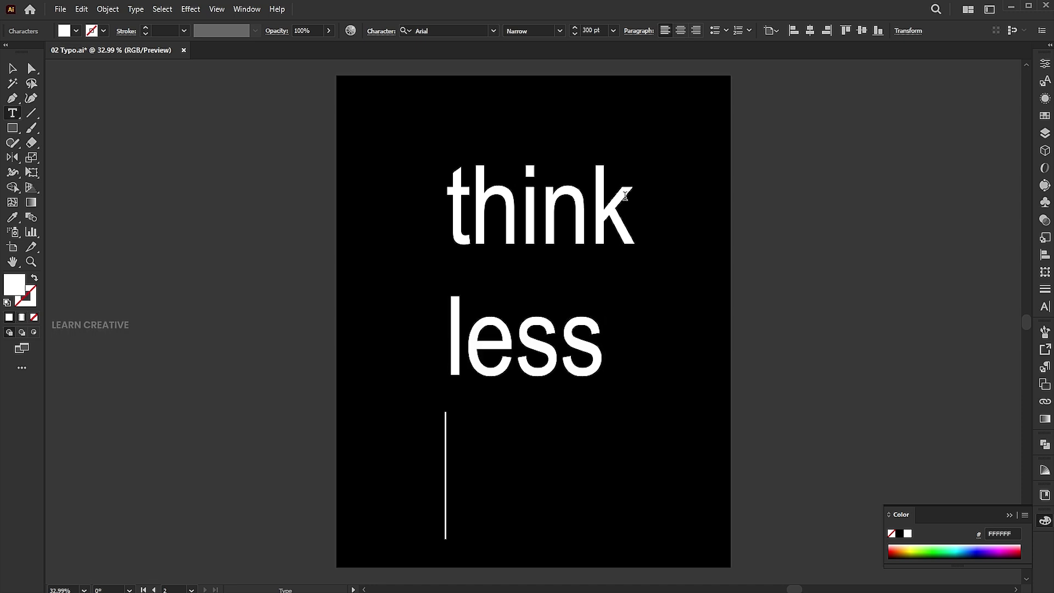
pyautogui.write('live')
pyautogui.press('Return')
pyautogui.write('mor')
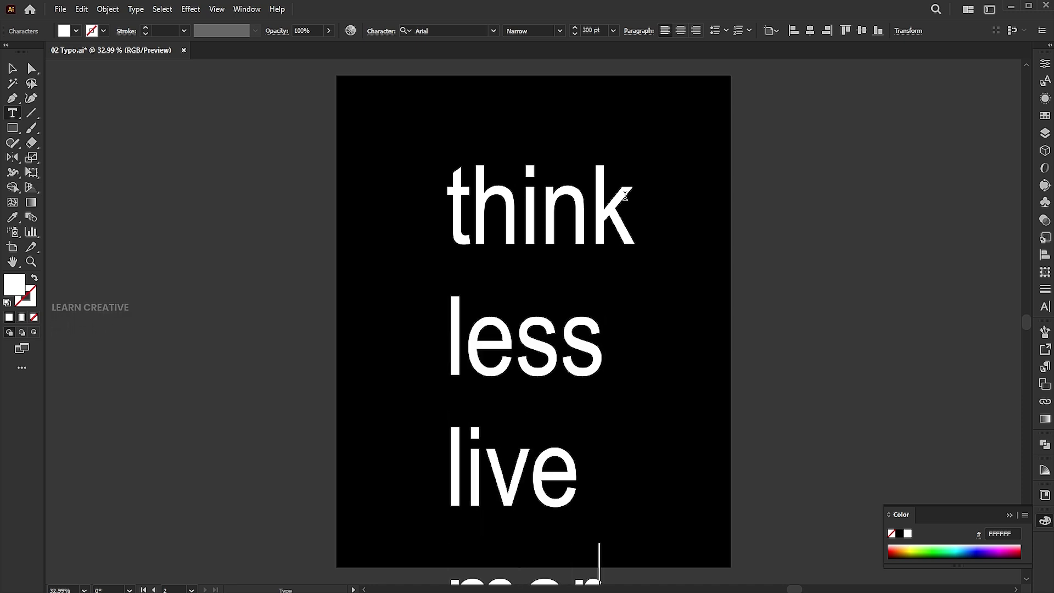
pyautogui.write('e')
pyautogui.press('Escape')
pyautogui.moveTo(650, 152); pyautogui.dragTo(615, 208)
pyautogui.moveTo(578, 300); pyautogui.dragTo(576, 181)
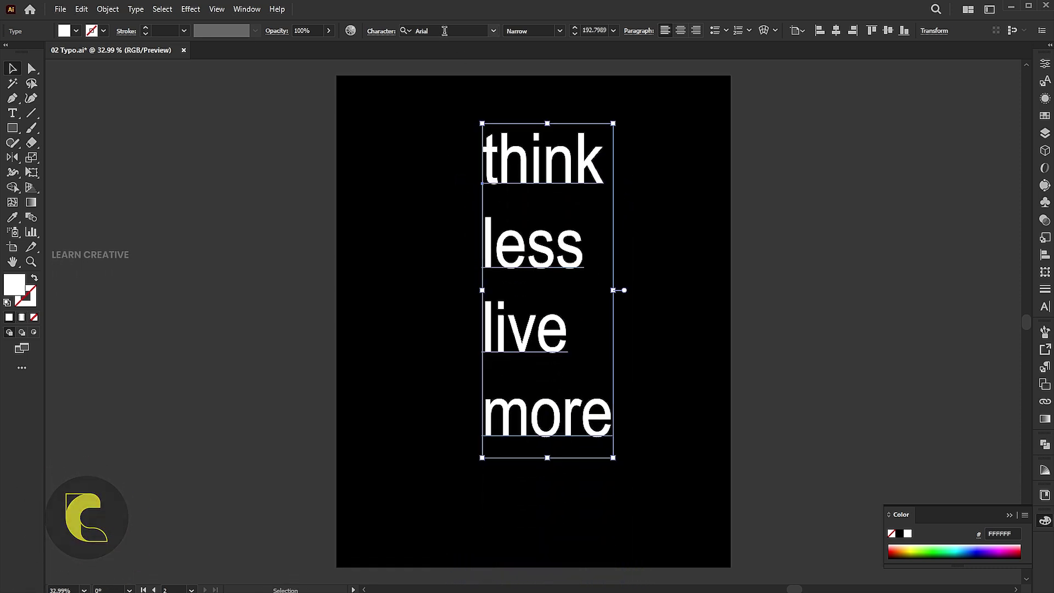
pyautogui.click(444, 30)
# - Set the text in Gobold and apply Flatten Transparency with default settings
pyautogui.write('gabo')
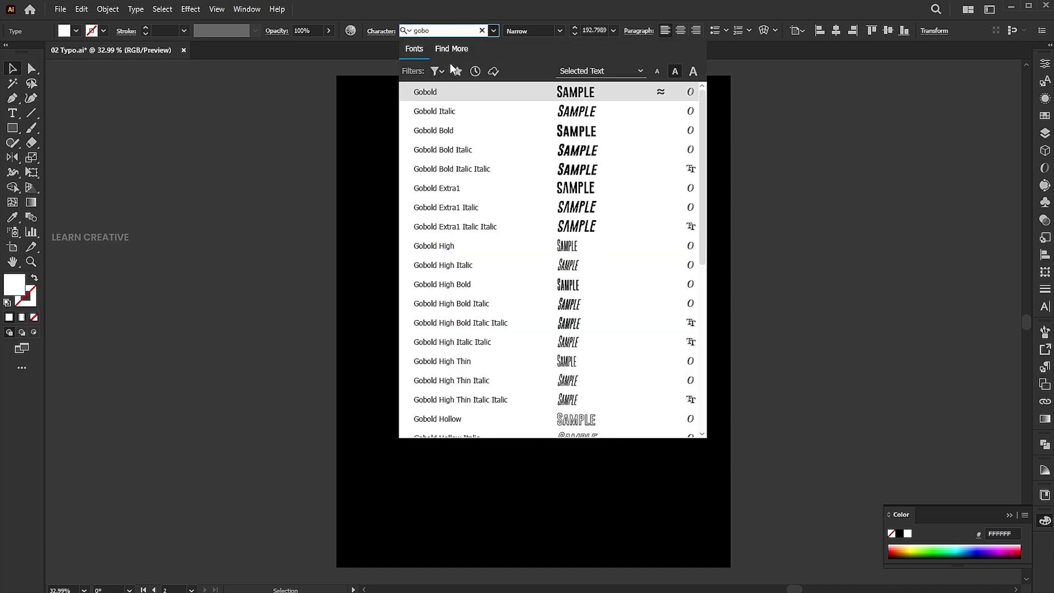
pyautogui.click(444, 92)
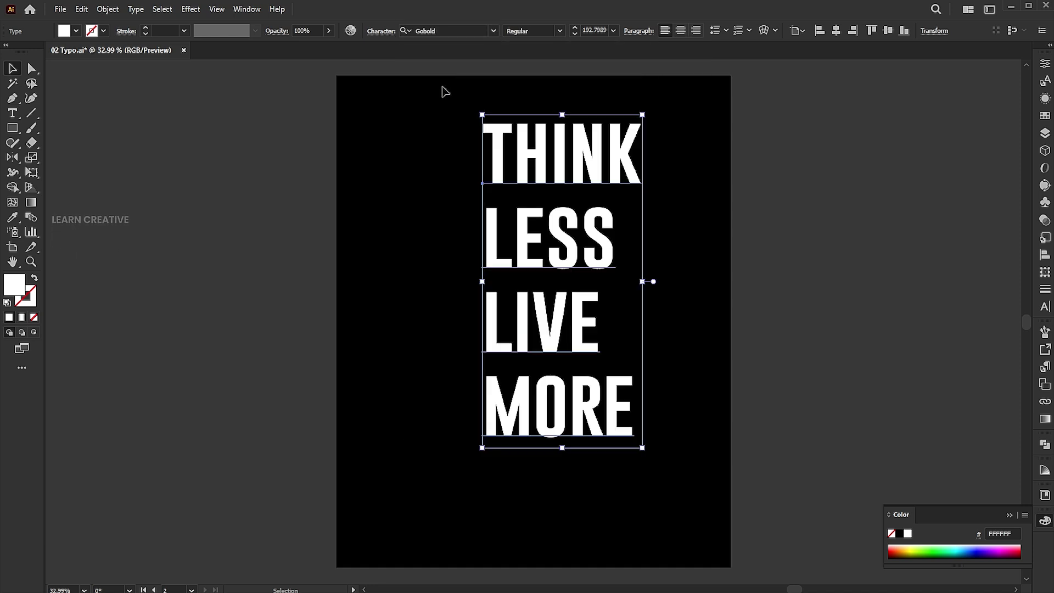
pyautogui.click(108, 9)
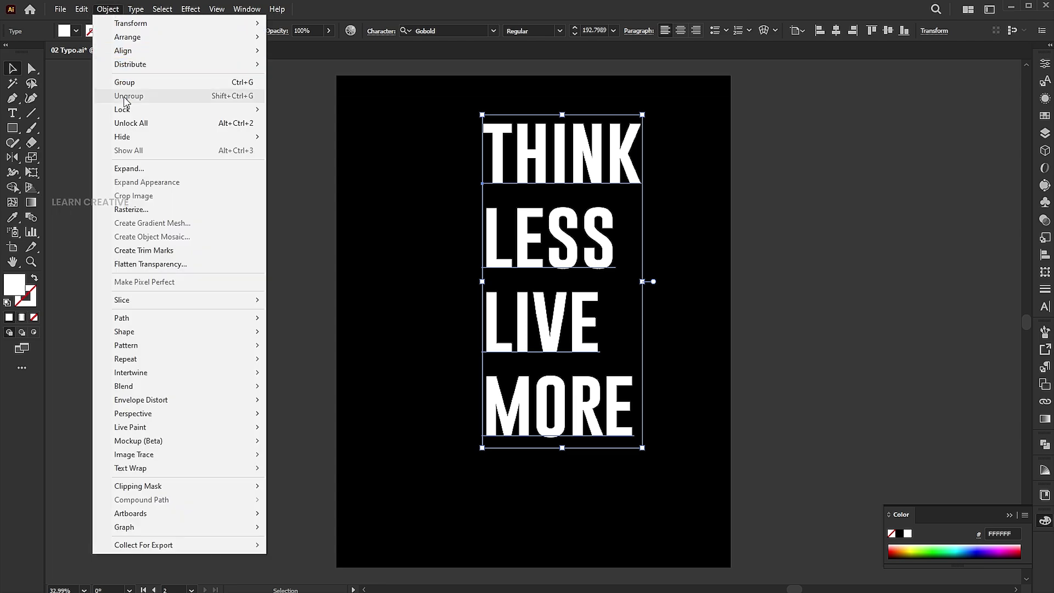
pyautogui.click(140, 262)
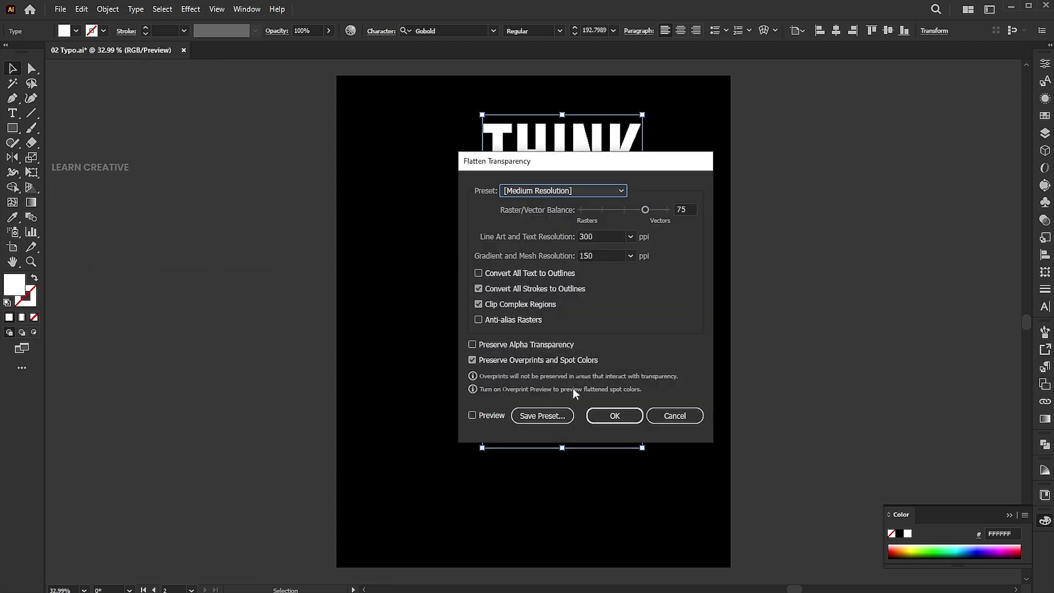
pyautogui.click(600, 415)
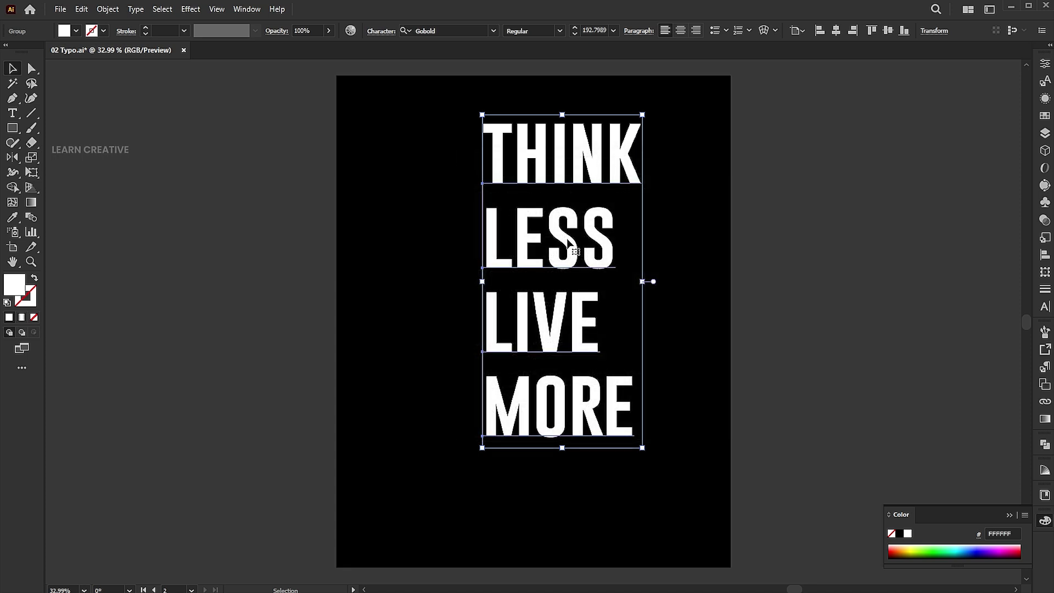
# - Ungroup the flattened text into separate pieces
pyautogui.rightClick(522, 144)
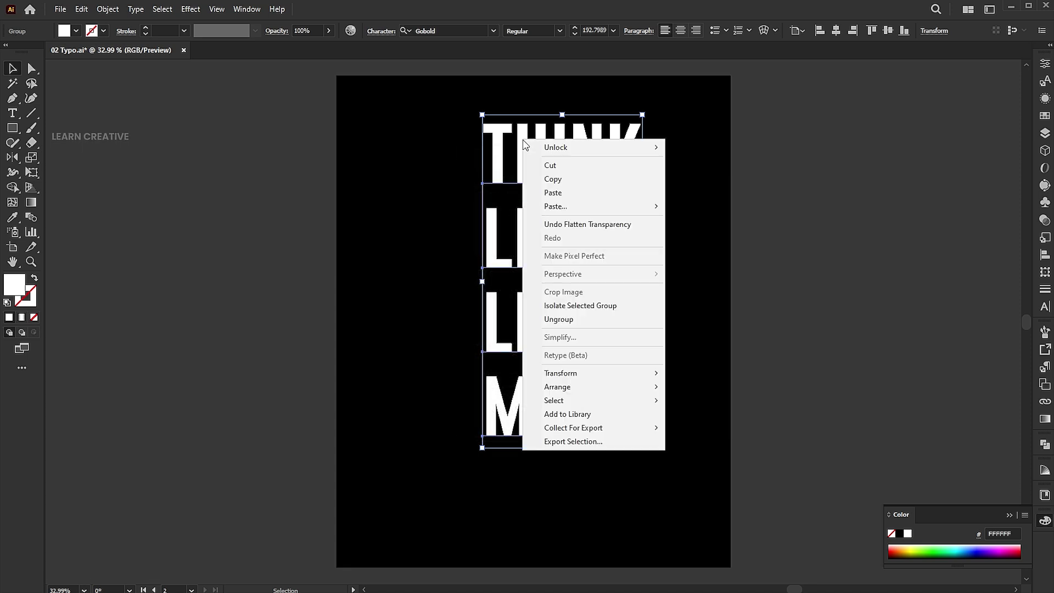
pyautogui.click(544, 318)
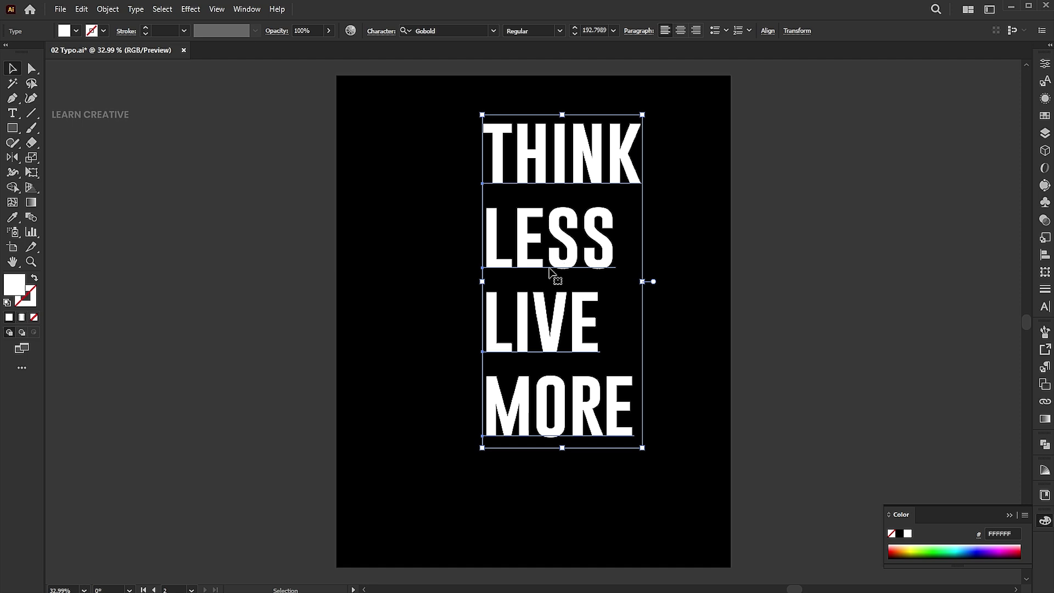
pyautogui.click(57, 16)
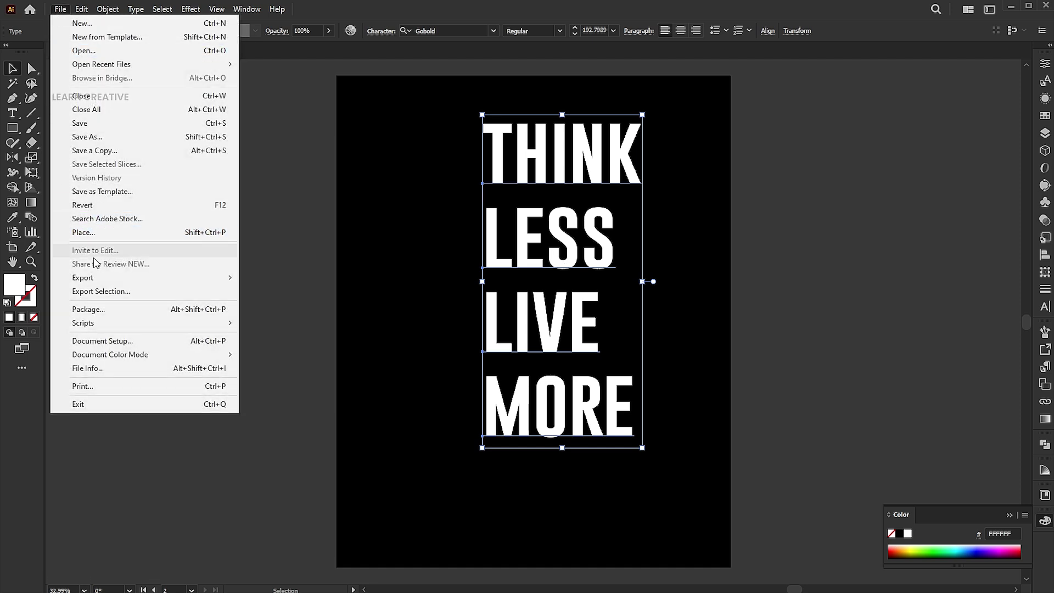
# - Run the textBlock script with 300 pt width and 3 mm spacing, then move the block to the artboard centre
pyautogui.moveTo(90, 327)
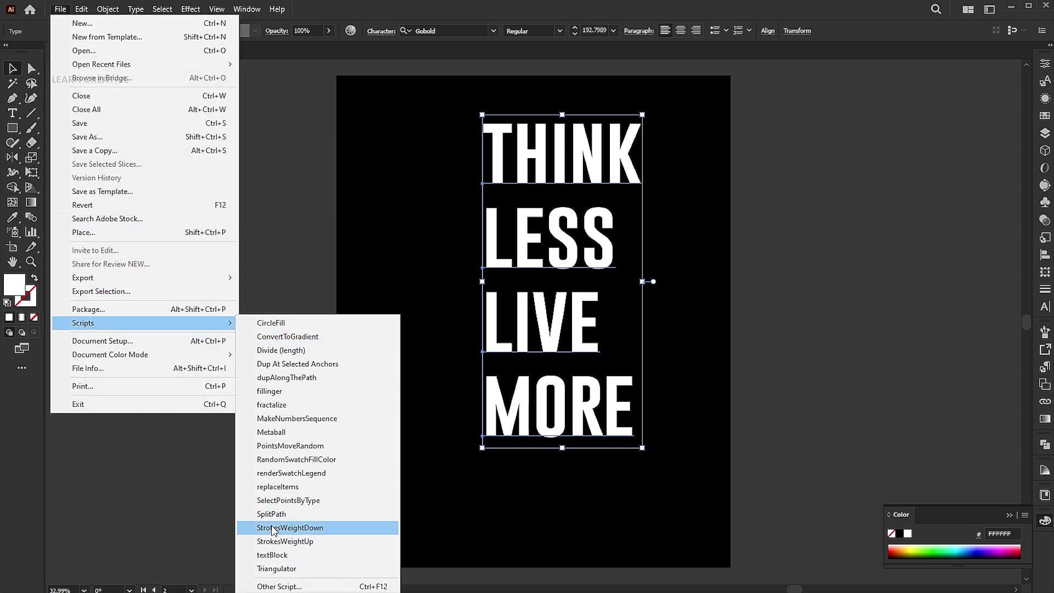
pyautogui.click(277, 556)
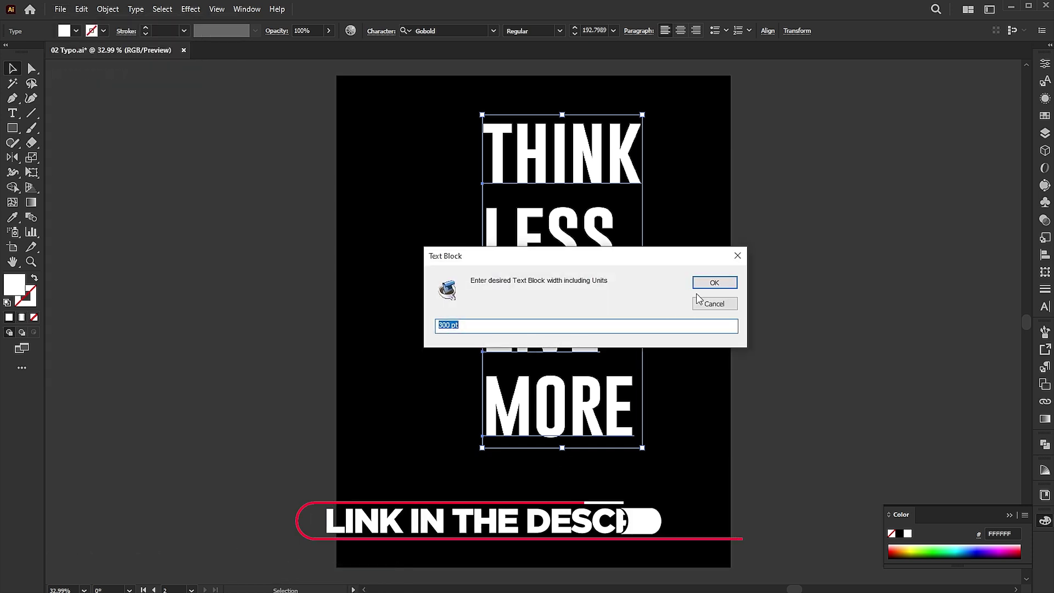
pyautogui.click(714, 282)
pyautogui.click(711, 282)
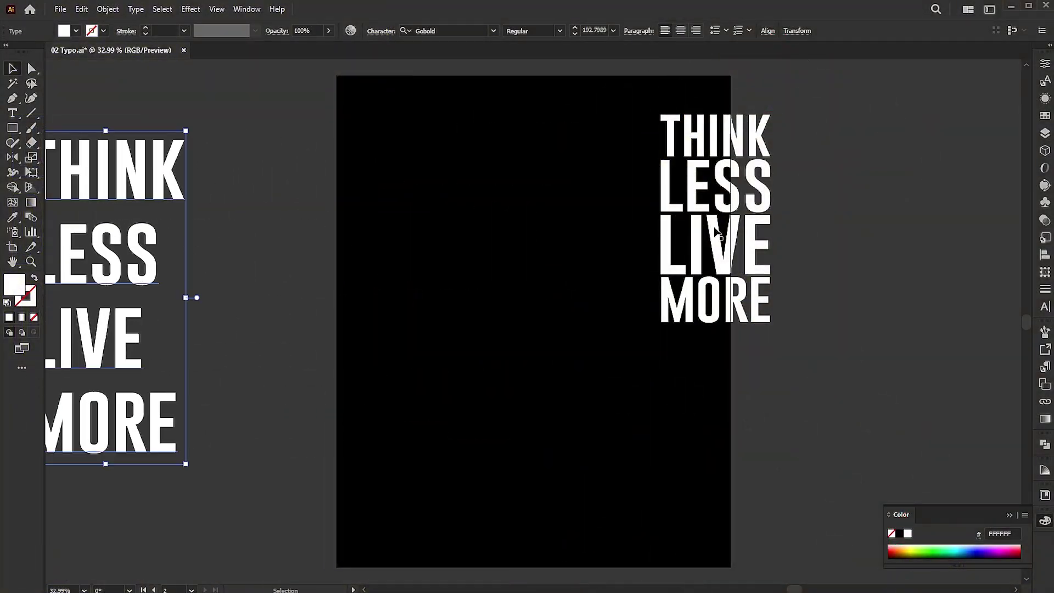
pyautogui.click(723, 258)
pyautogui.moveTo(729, 251); pyautogui.dragTo(515, 325)
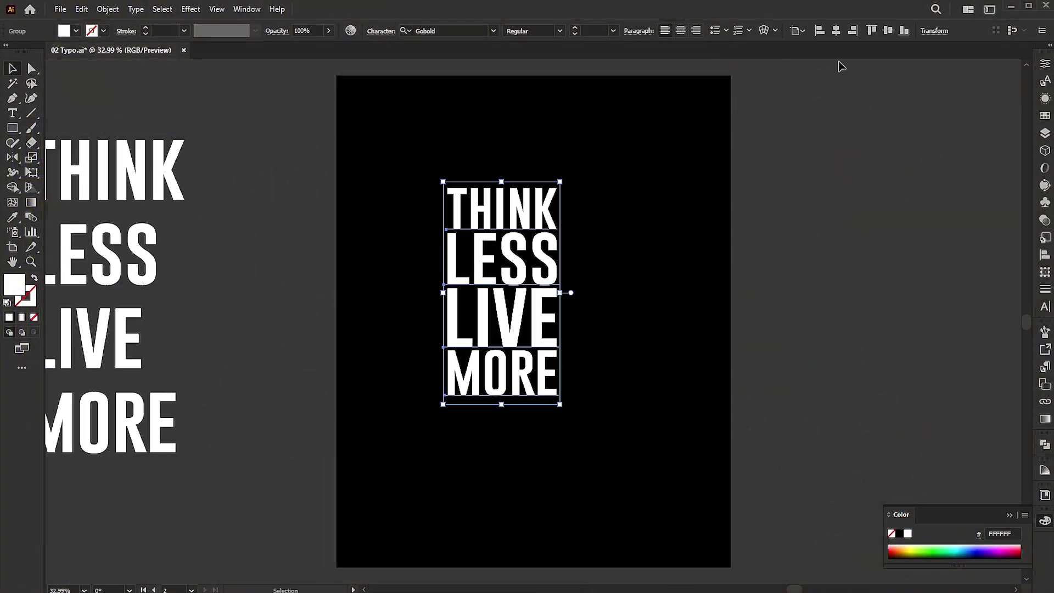
# - Centre the text group on the artboard, enlarge it, and ungroup it
pyautogui.click(835, 30)
pyautogui.click(888, 30)
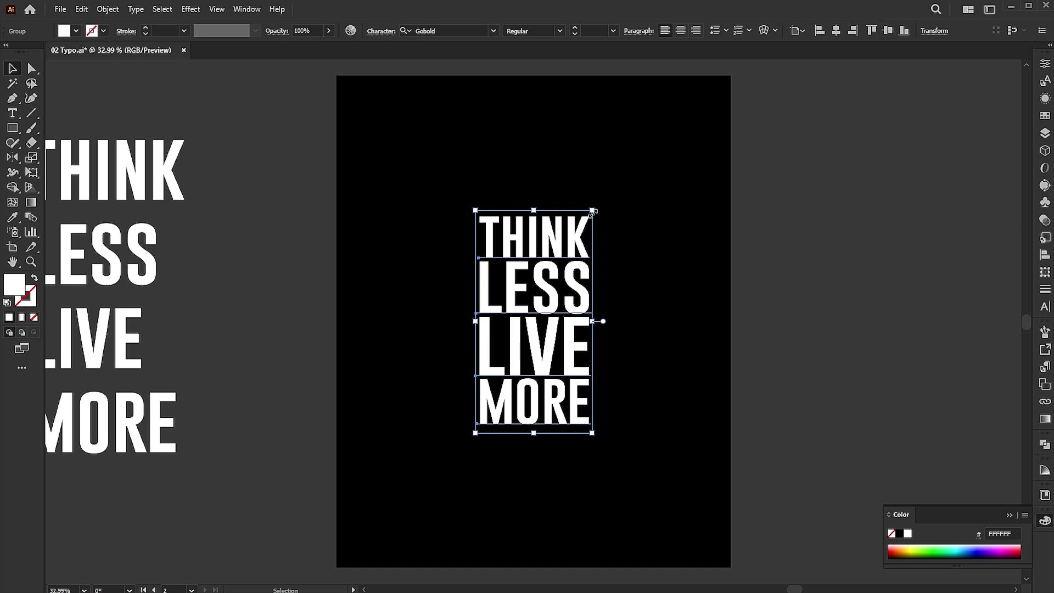
pyautogui.moveTo(592, 213); pyautogui.dragTo(617, 187)
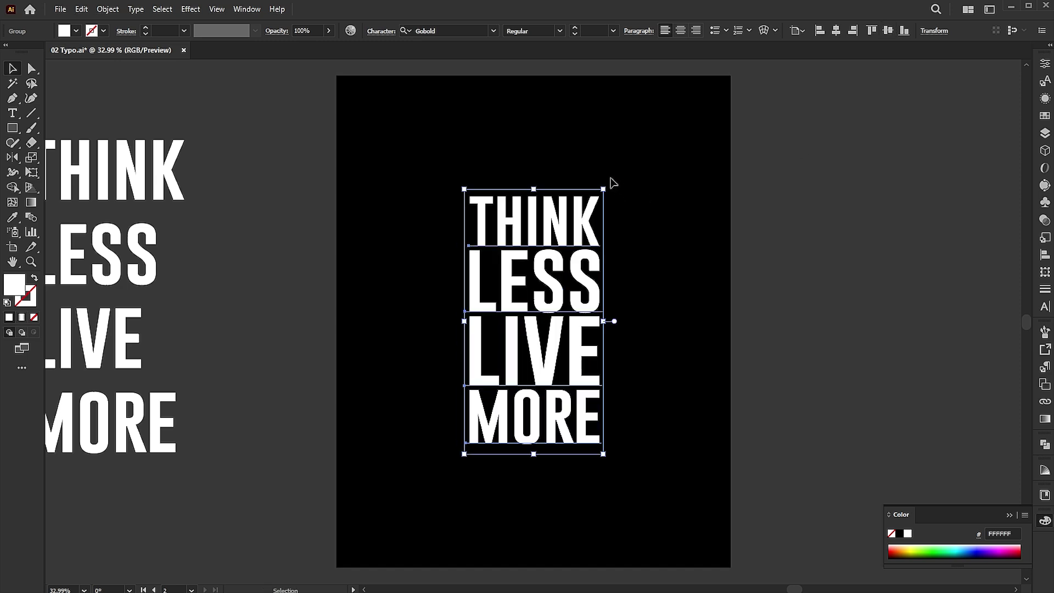
pyautogui.rightClick(567, 217)
pyautogui.click(604, 391)
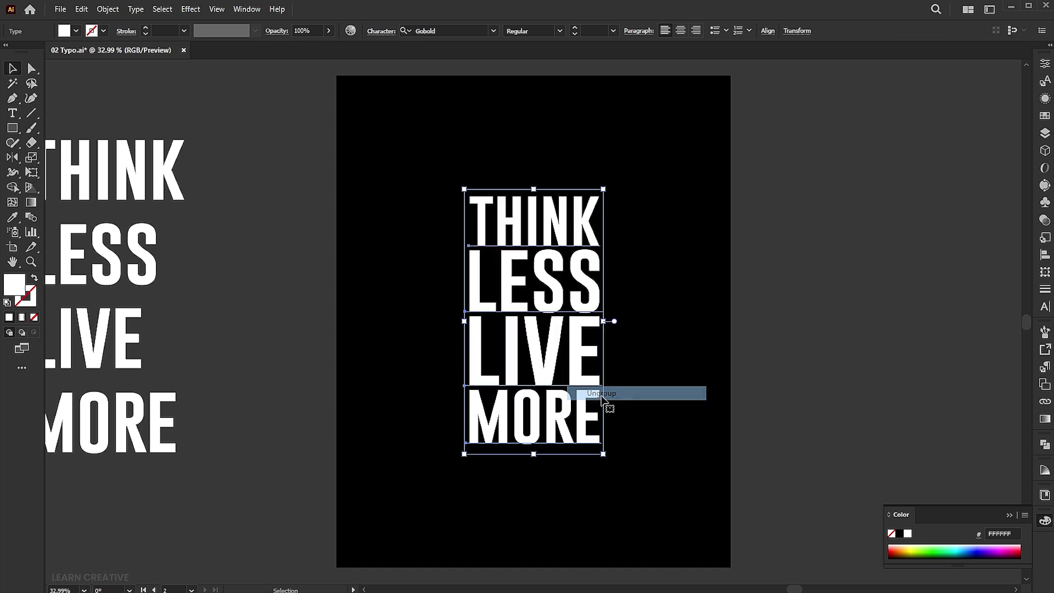
# - Convert the text to outlines, rotate it about 13° counter-clockwise, and enlarge it
pyautogui.rightClick(562, 236)
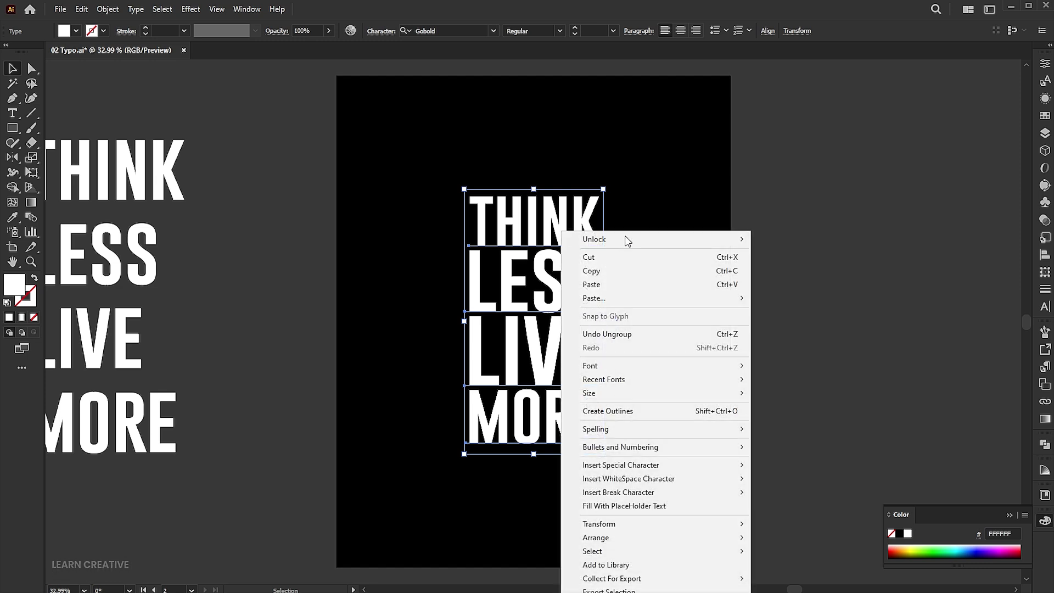
pyautogui.click(616, 413)
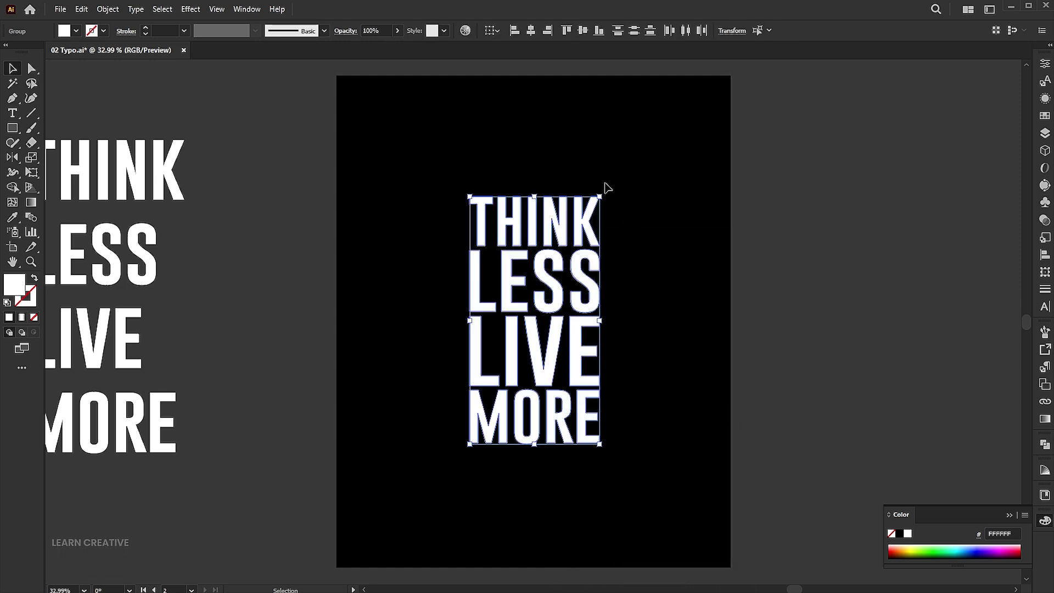
pyautogui.moveTo(605, 189); pyautogui.dragTo(574, 176)
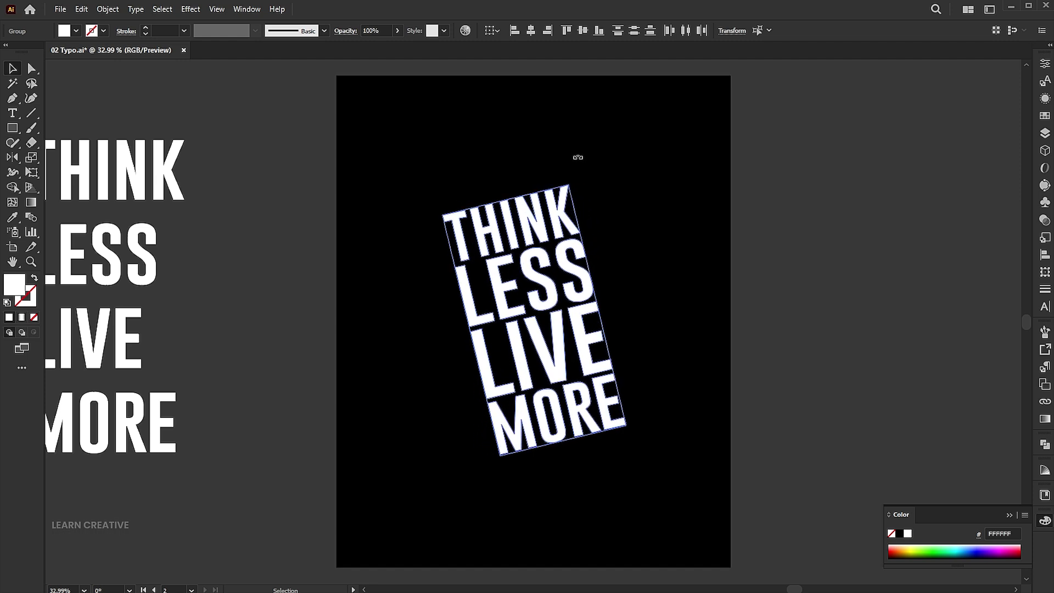
pyautogui.moveTo(631, 432); pyautogui.dragTo(637, 438)
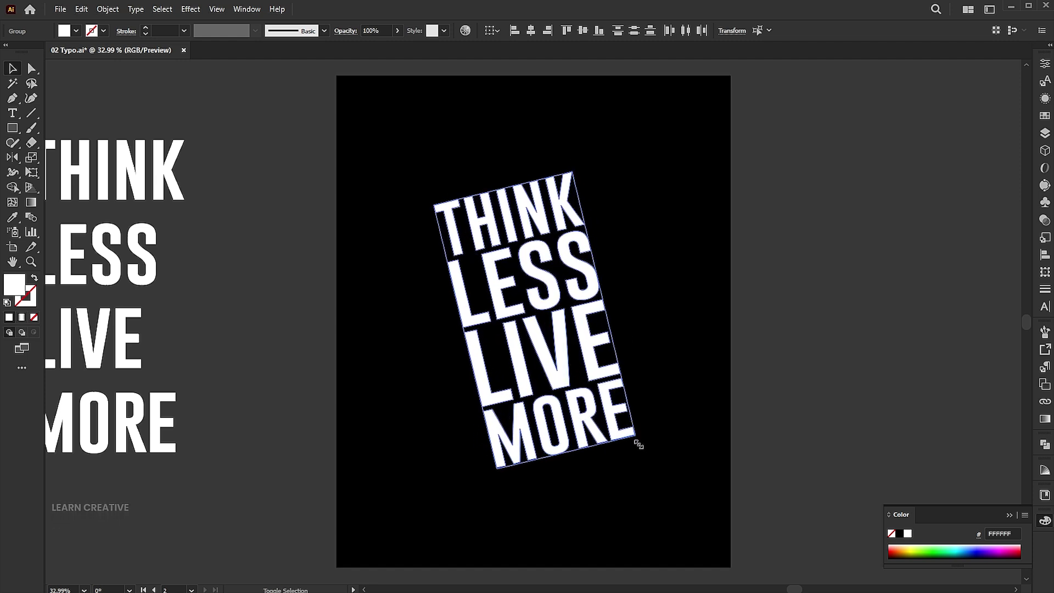
pyautogui.click(722, 318)
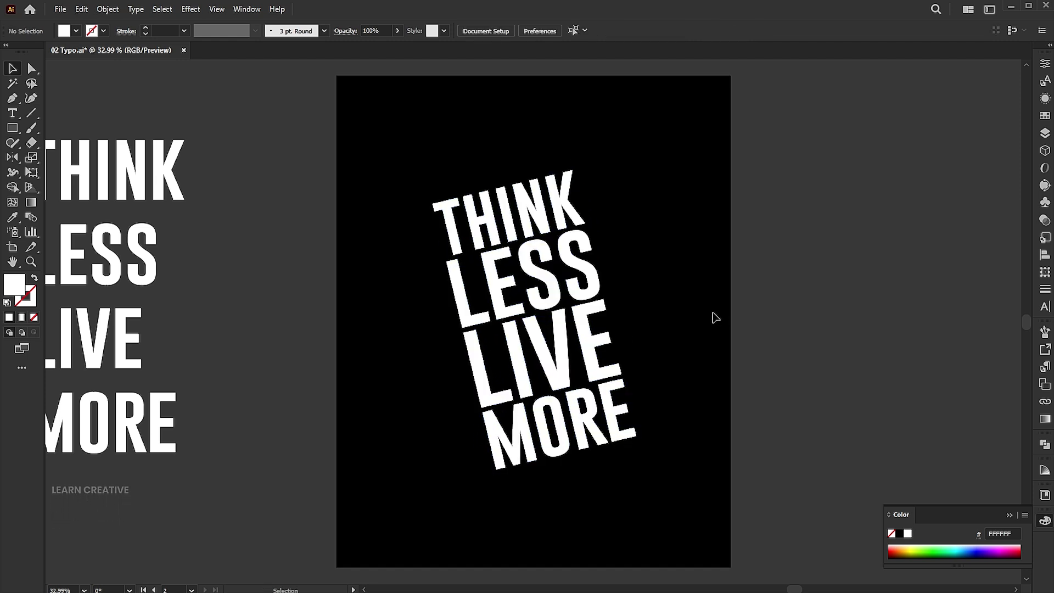
pyautogui.scroll(1, 713, 316)
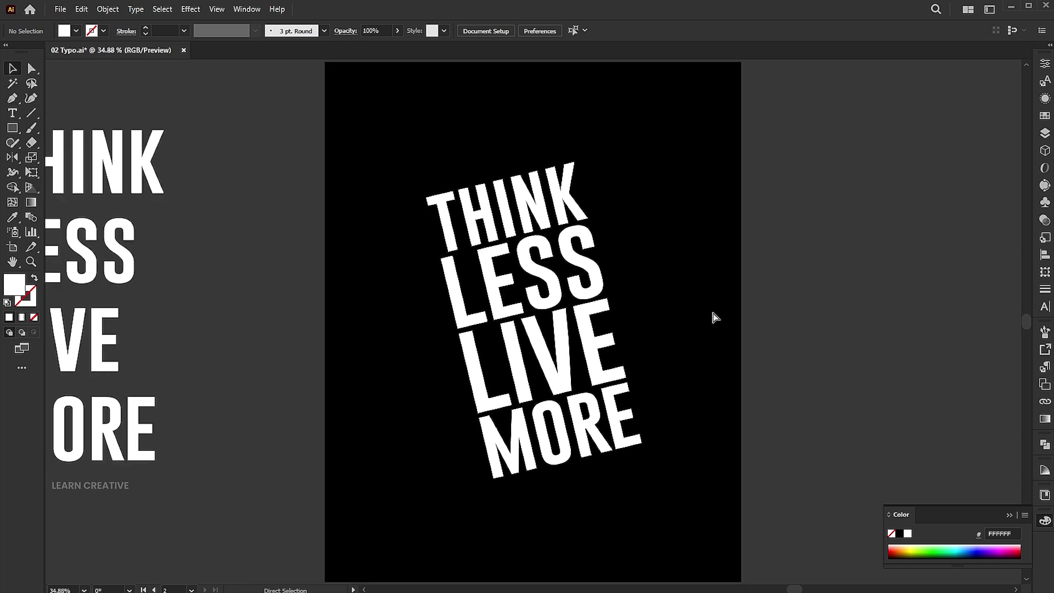
pyautogui.click(29, 115)
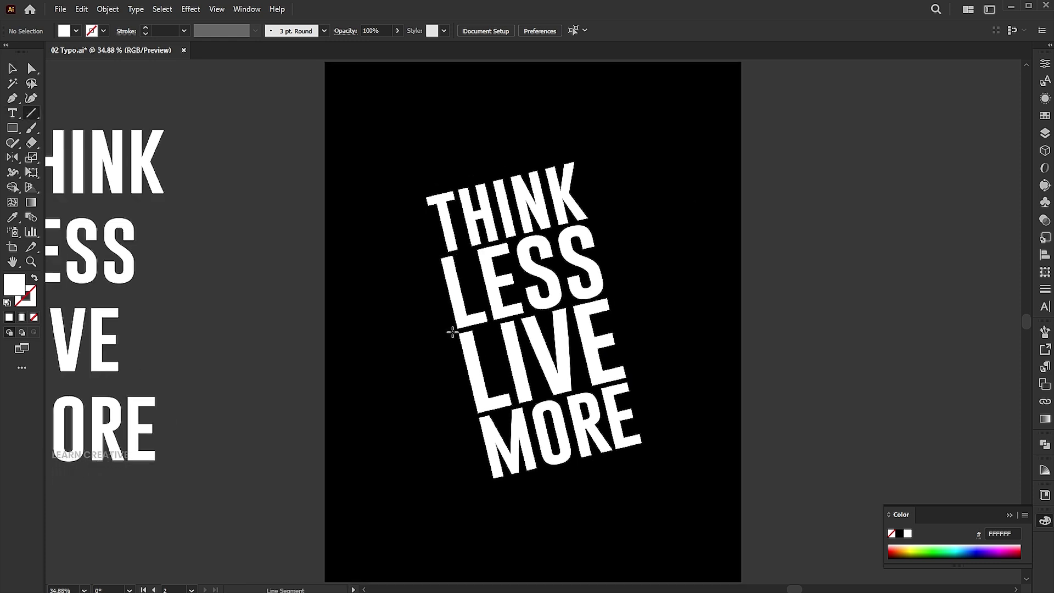
# - Draw a diagonal line through THINK and LESS, extending its lower end past the letters
pyautogui.moveTo(453, 334); pyautogui.dragTo(594, 181)
pyautogui.press('a')
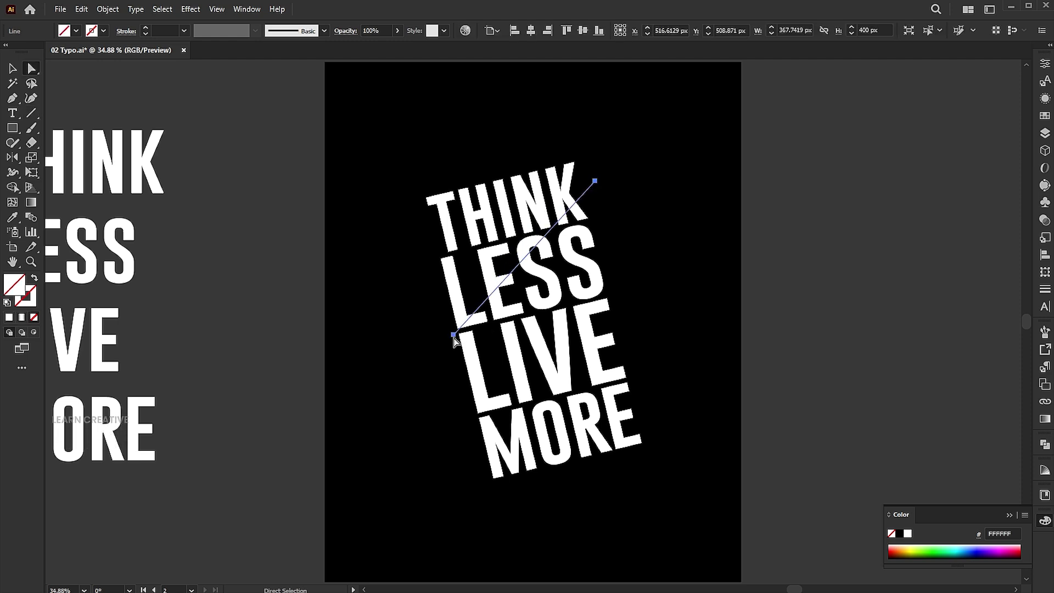
pyautogui.moveTo(453, 334); pyautogui.dragTo(444, 347)
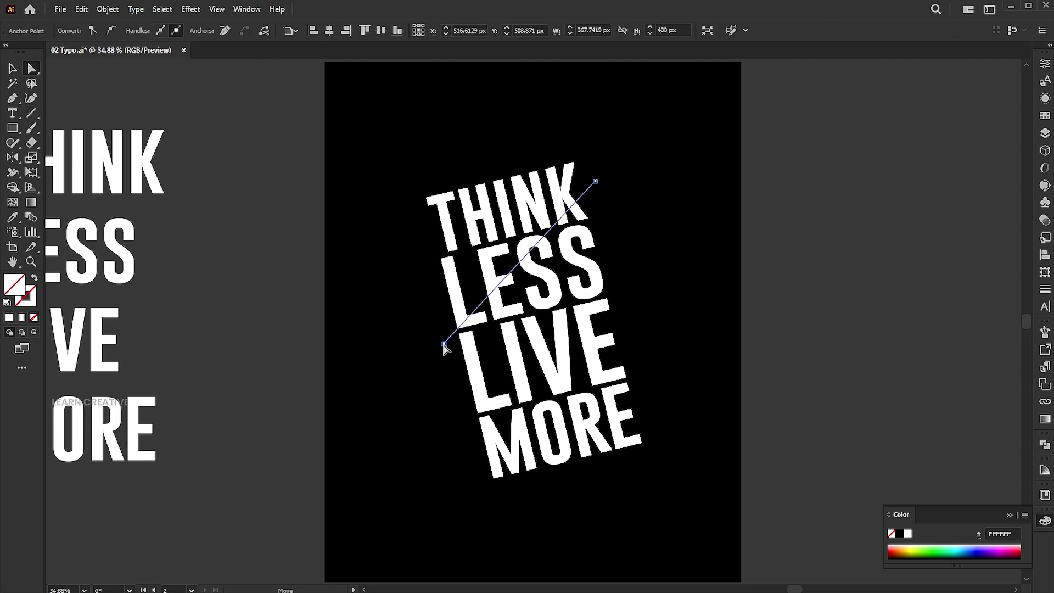
pyautogui.press('v')
pyautogui.press('Delete')
# - Alt-drag a parallel copy of the line down through LIVE and MORE
pyautogui.moveTo(587, 191); pyautogui.dragTo(604, 276)
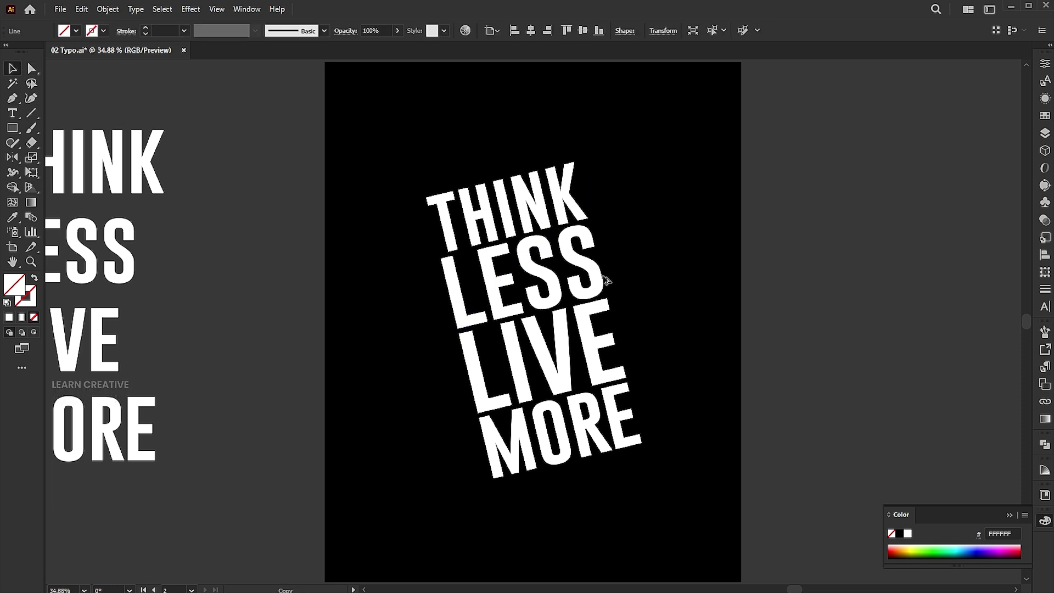
pyautogui.moveTo(622, 367); pyautogui.dragTo(621, 332)
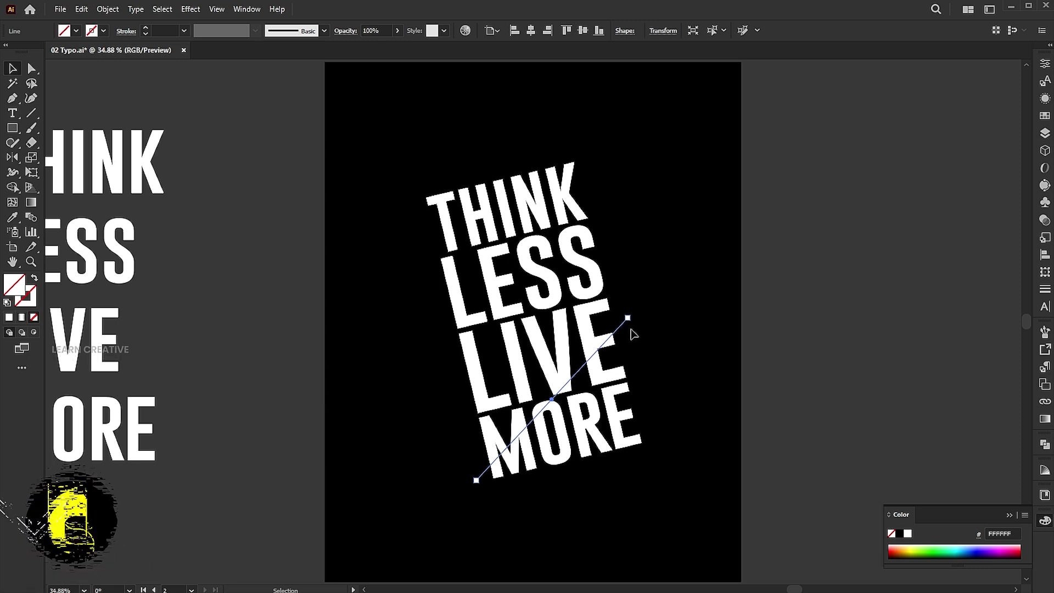
pyautogui.click(705, 220)
# - Select the outlined letters and both diagonal lines and apply Pathfinder Divide
pyautogui.moveTo(686, 158); pyautogui.dragTo(428, 487)
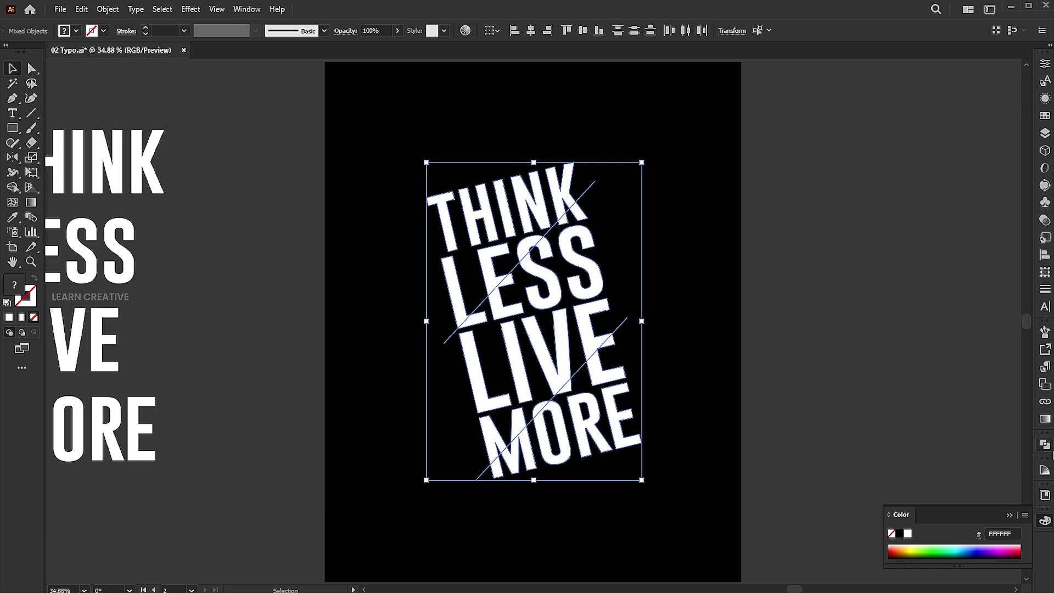
pyautogui.click(1045, 445)
pyautogui.click(1046, 447)
pyautogui.click(247, 9)
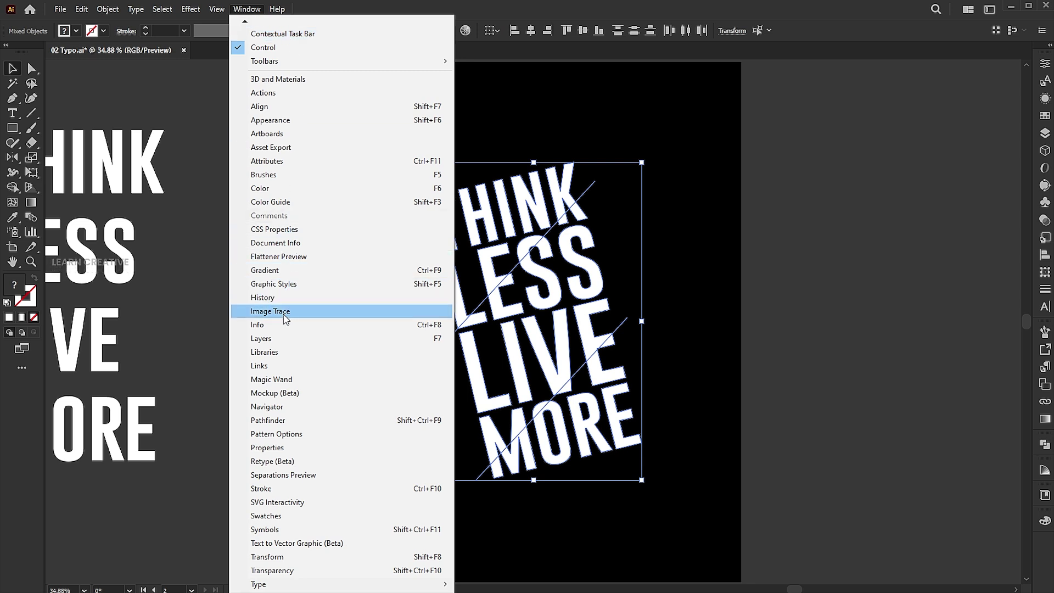
pyautogui.click(267, 420)
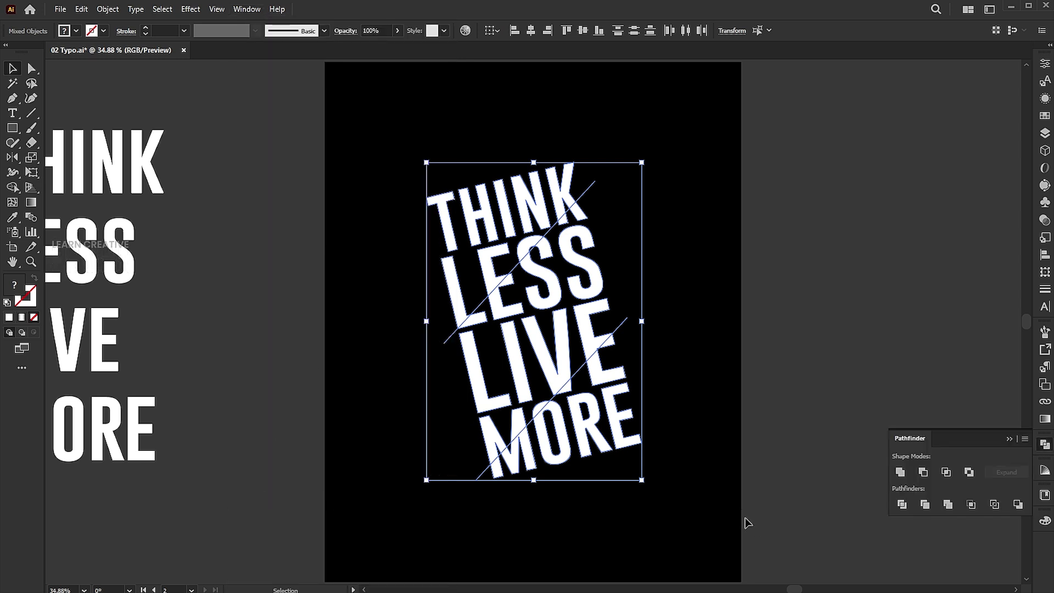
pyautogui.click(904, 509)
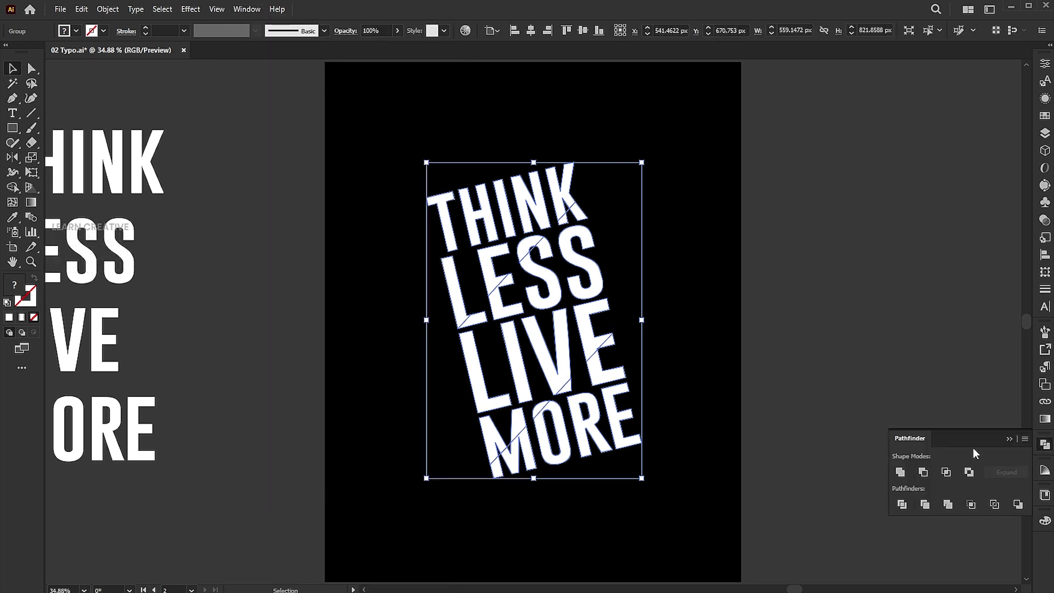
pyautogui.click(1009, 439)
pyautogui.click(599, 225)
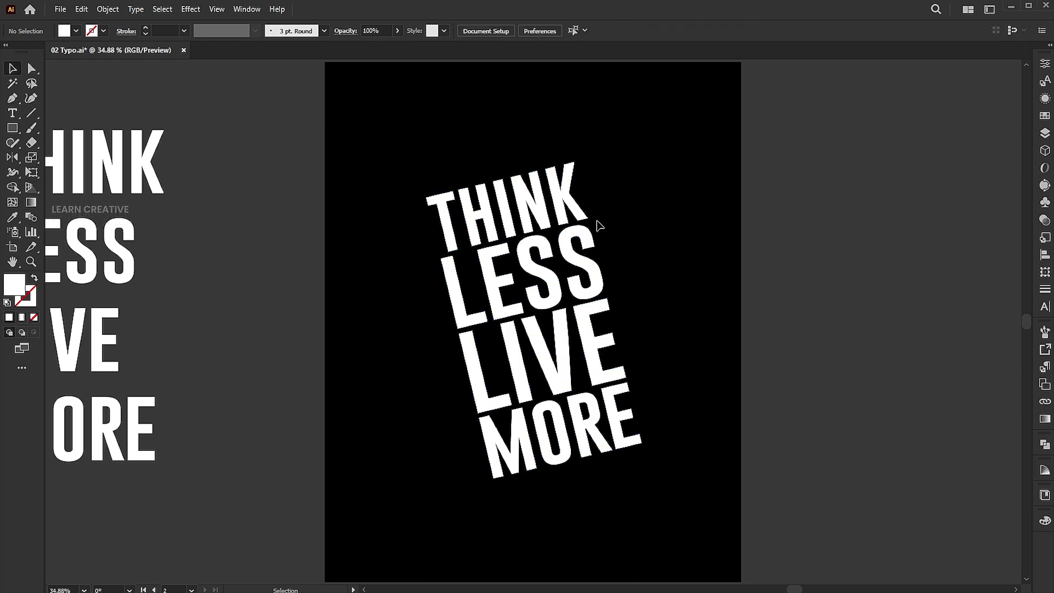
# - Inside the divided group, select all the white letter pieces and cut them
pyautogui.click(561, 206)
pyautogui.doubleClick(567, 243)
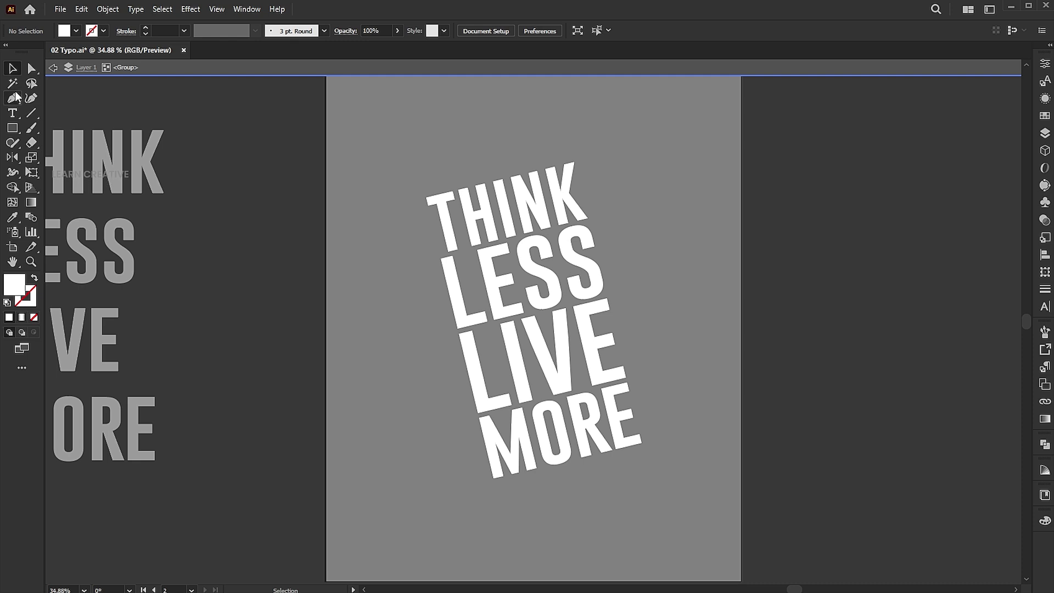
pyautogui.click(521, 187)
pyautogui.click(80, 9)
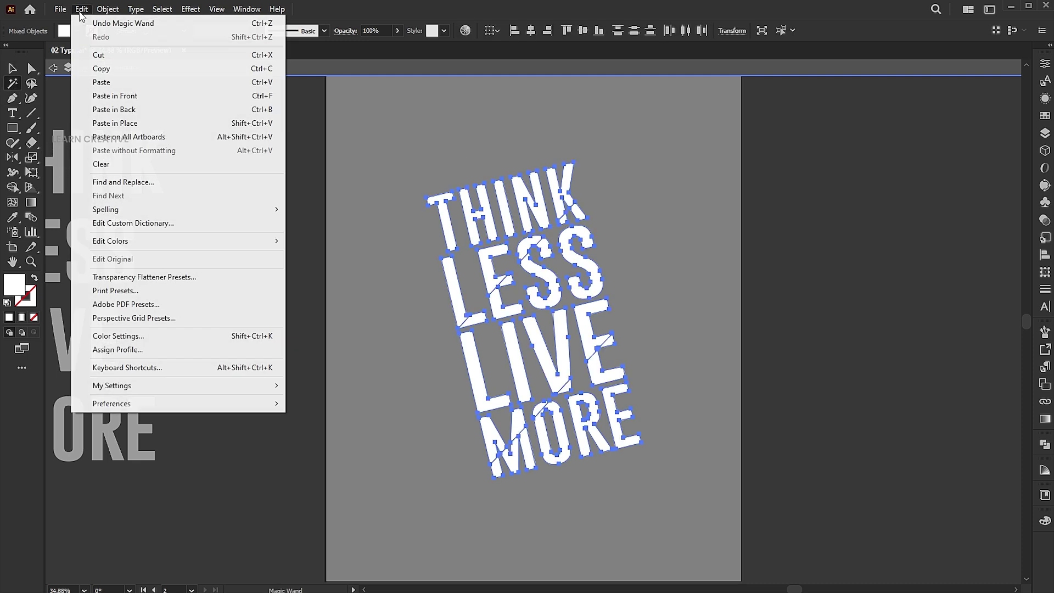
pyautogui.click(104, 55)
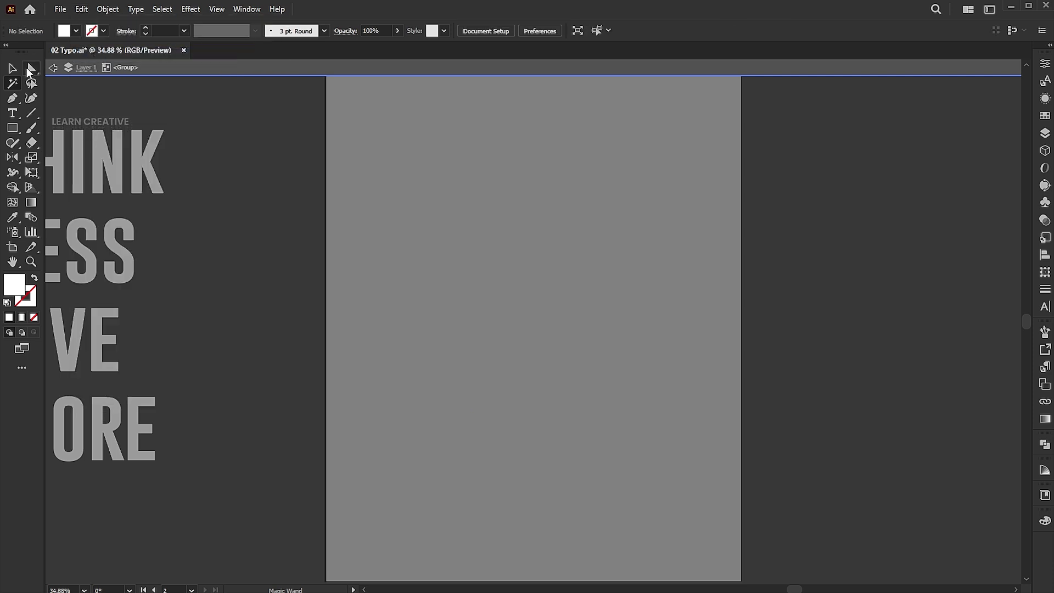
# - Paste the letter pieces in front and exit isolation mode
pyautogui.press('v')
pyautogui.hotkey('ctrl', 'v')
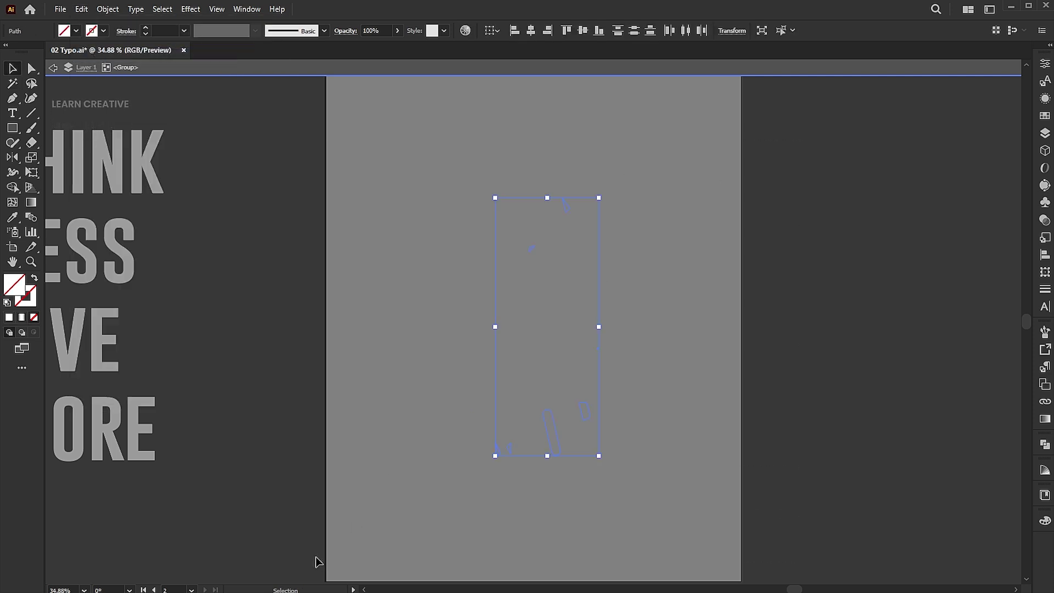
pyautogui.click(567, 287)
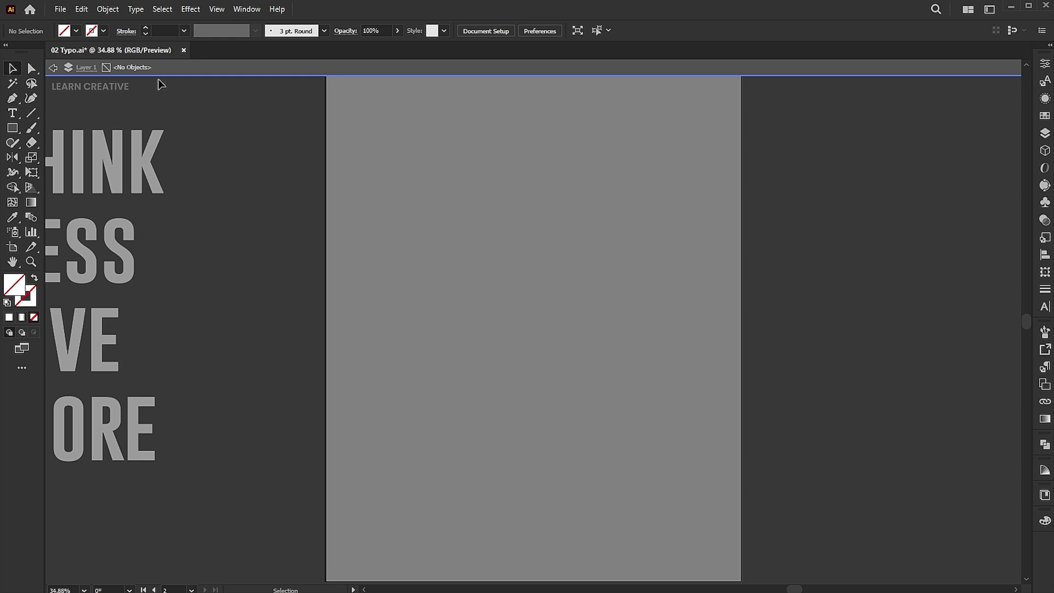
pyautogui.click(81, 9)
pyautogui.click(126, 97)
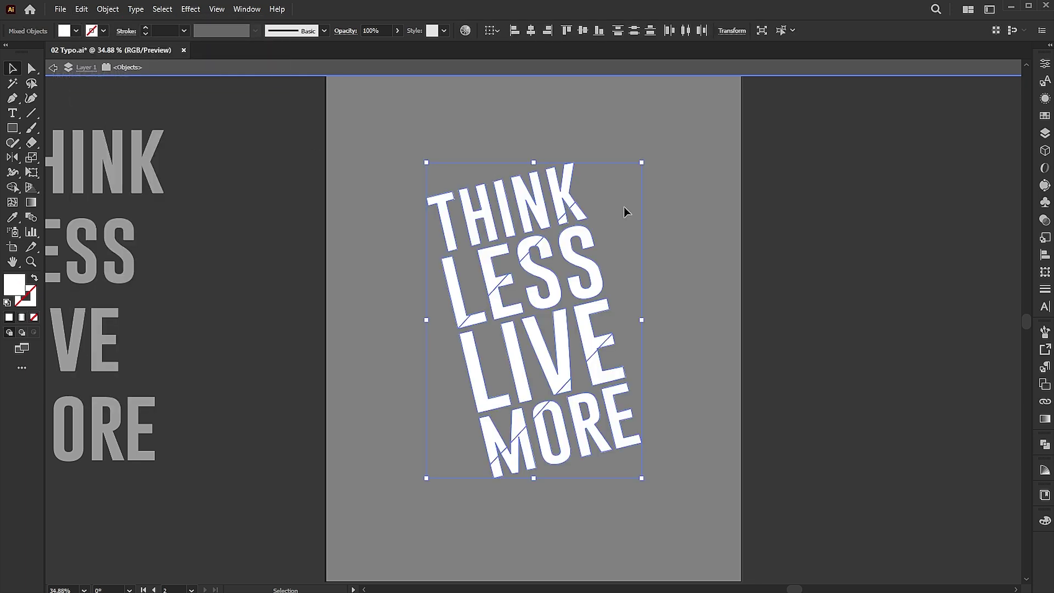
pyautogui.doubleClick(679, 209)
# - Group the THINK pieces and the top of LESS above the upper cut line
pyautogui.click(558, 198)
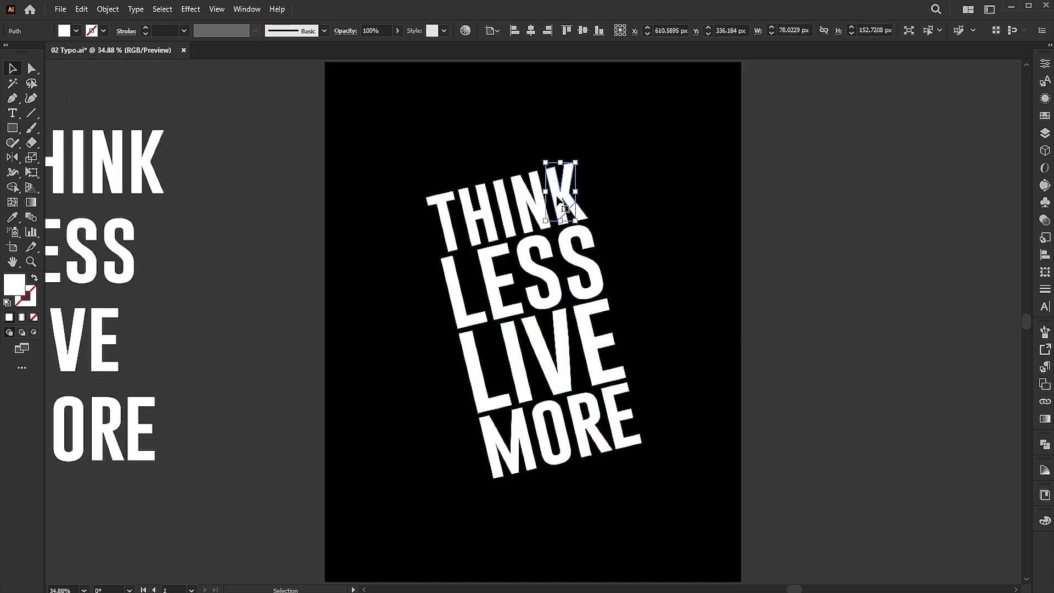
pyautogui.moveTo(481, 177); pyautogui.dragTo(423, 203)
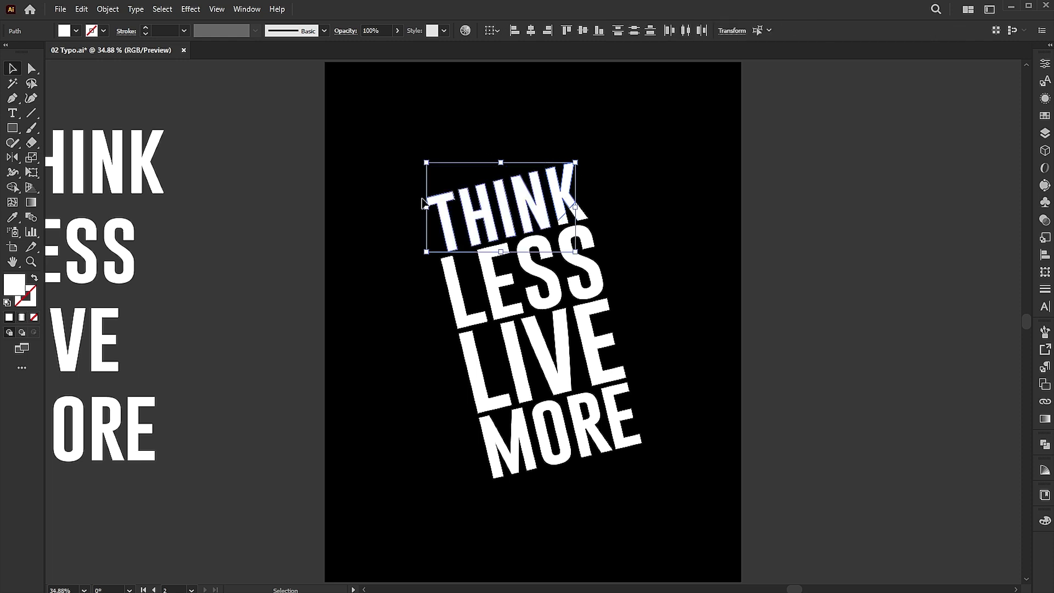
pyautogui.keyDown('shift'); pyautogui.click(449, 276); pyautogui.keyUp('shift')
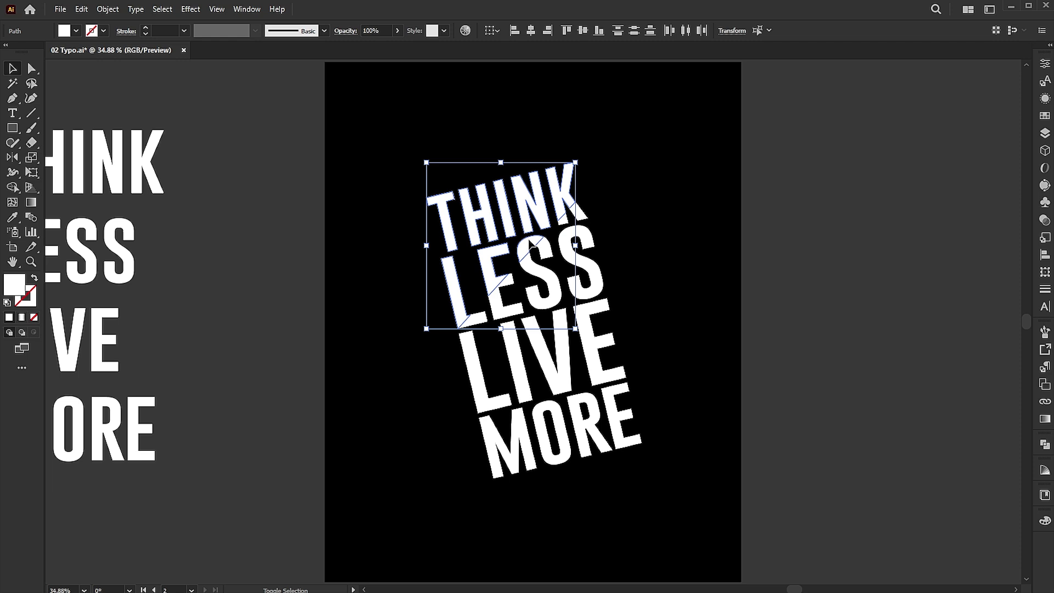
pyautogui.moveTo(541, 222); pyautogui.dragTo(527, 206)
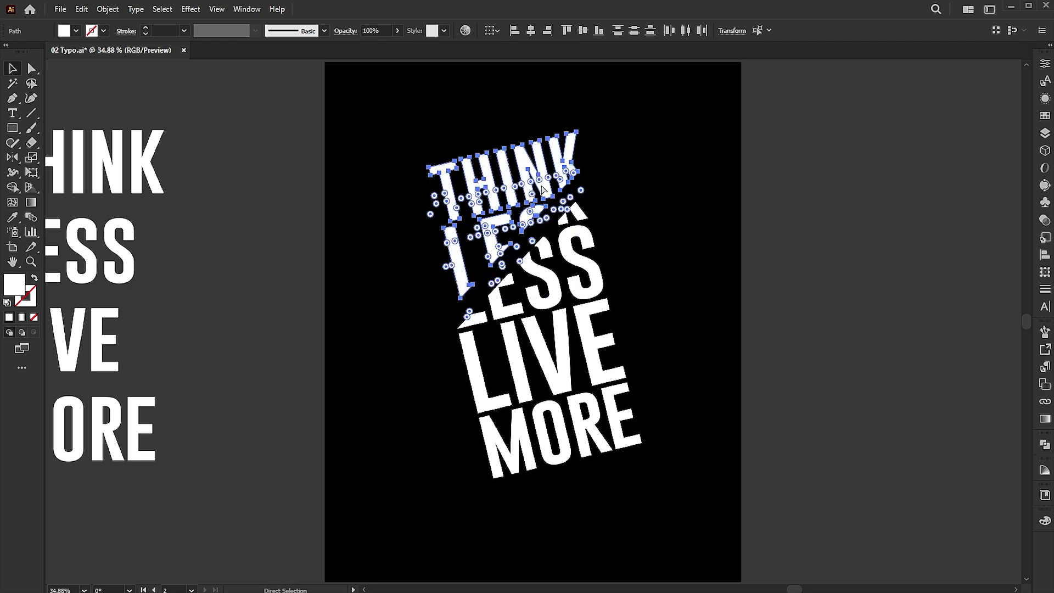
pyautogui.hotkey('ctrl', 'z')
pyautogui.rightClick(520, 196)
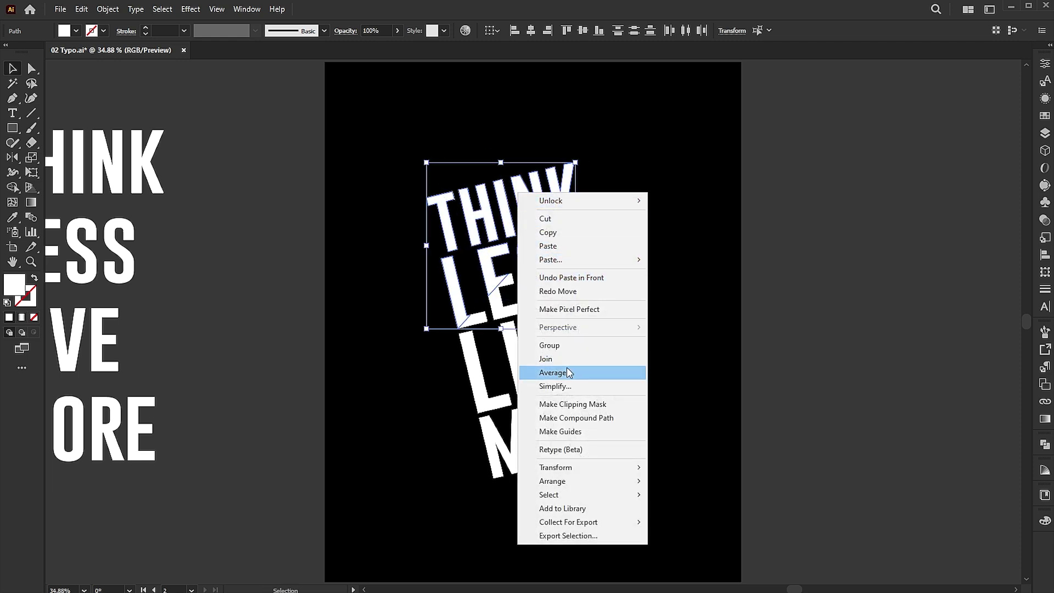
pyautogui.click(560, 346)
pyautogui.click(692, 419)
# - Group the bottom-corner LIVE and MORE pieces below the lower cut line
pyautogui.moveTo(685, 497); pyautogui.dragTo(551, 443)
pyautogui.keyDown('shift'); pyautogui.click(486, 472); pyautogui.keyUp('shift')
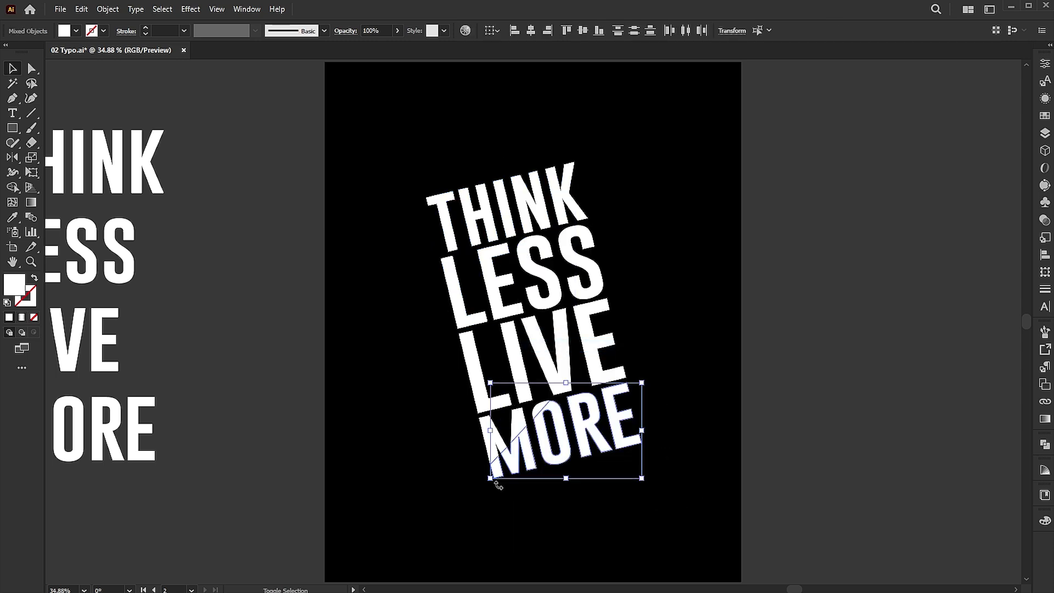
pyautogui.keyDown('shift'); pyautogui.click(606, 352); pyautogui.keyUp('shift')
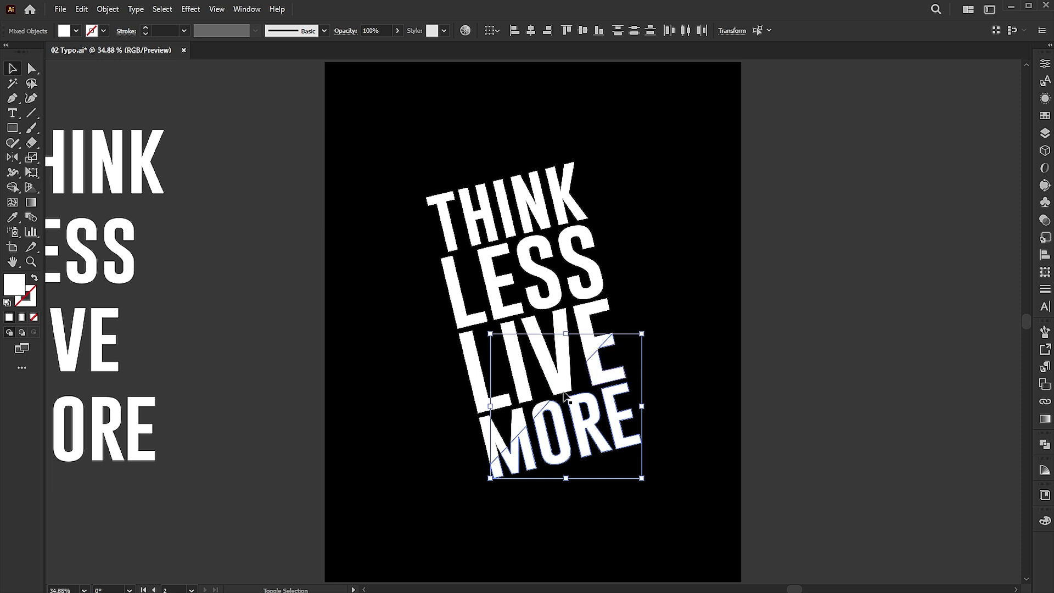
pyautogui.moveTo(595, 384); pyautogui.dragTo(648, 392)
pyautogui.hotkey('ctrl', 'z')
pyautogui.rightClick(604, 377)
pyautogui.click(637, 267)
# - Group the middle band of letter pieces between the two cut lines
pyautogui.hotkey('ctrl', 'a')
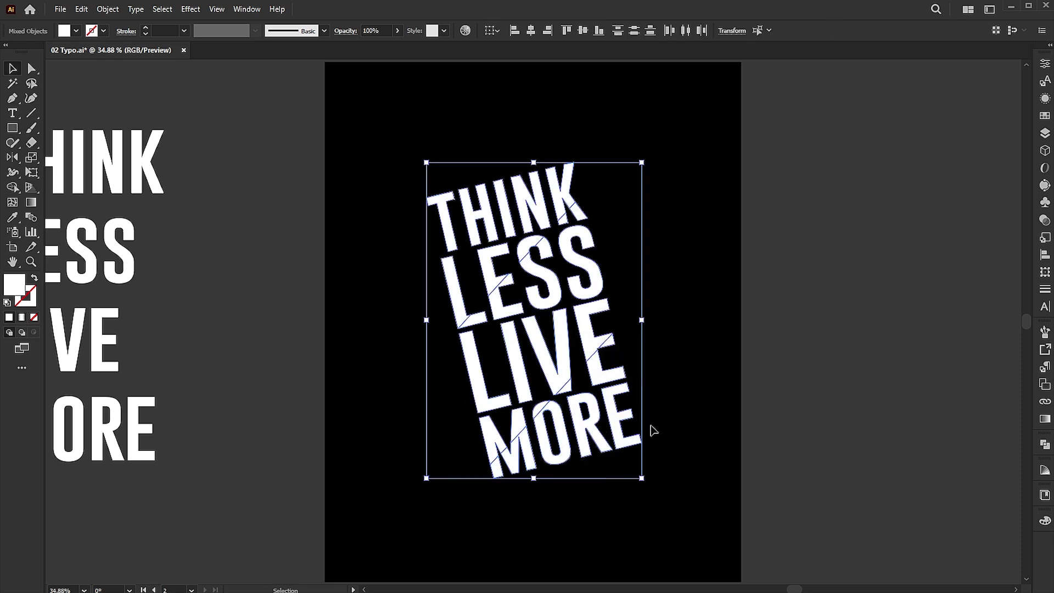
pyautogui.click(561, 205)
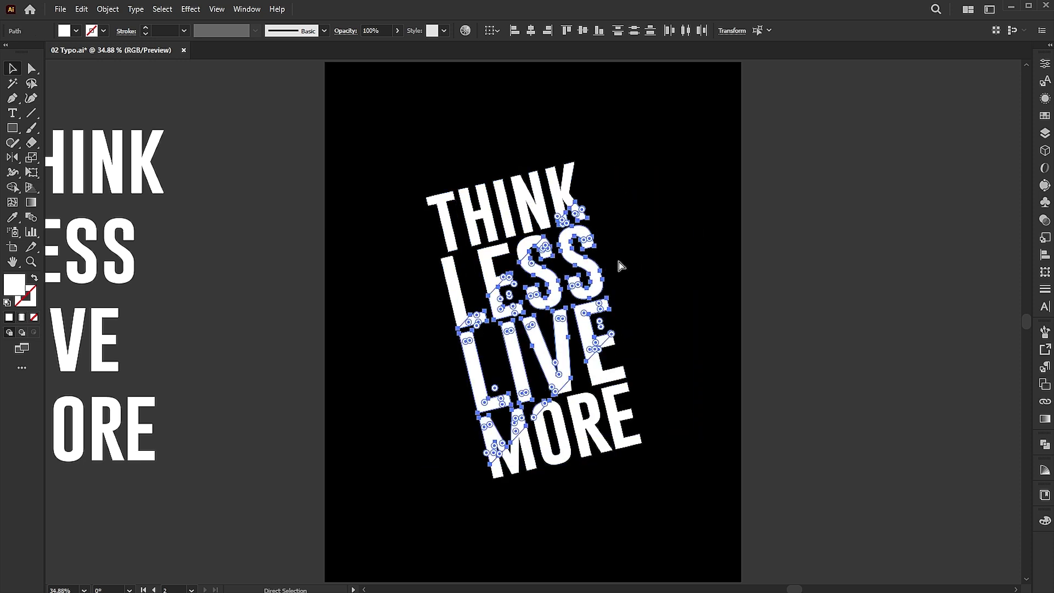
pyautogui.rightClick(586, 258)
pyautogui.click(635, 410)
pyautogui.click(680, 338)
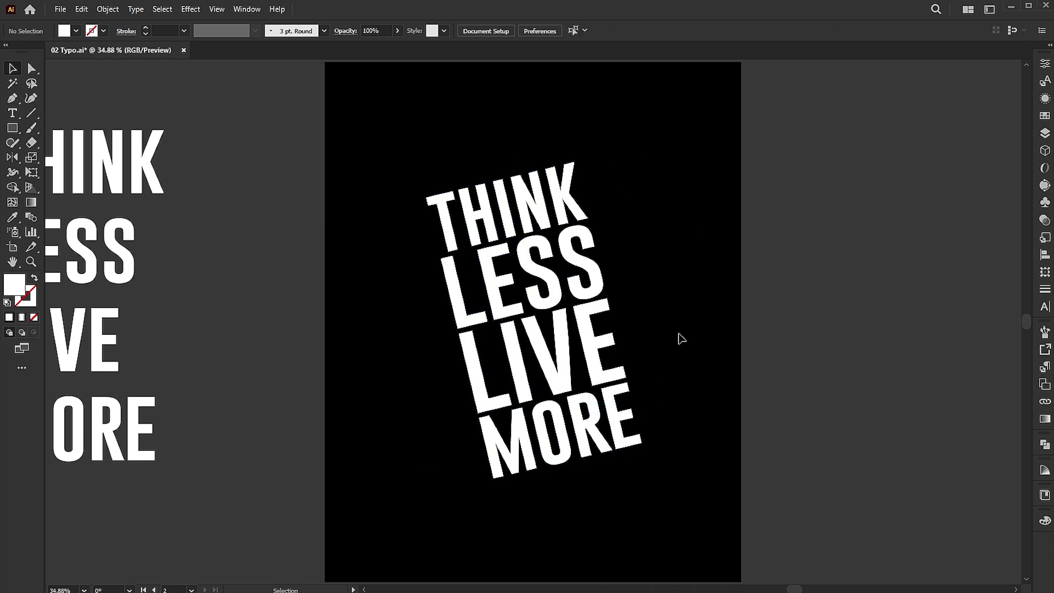
pyautogui.click(524, 204)
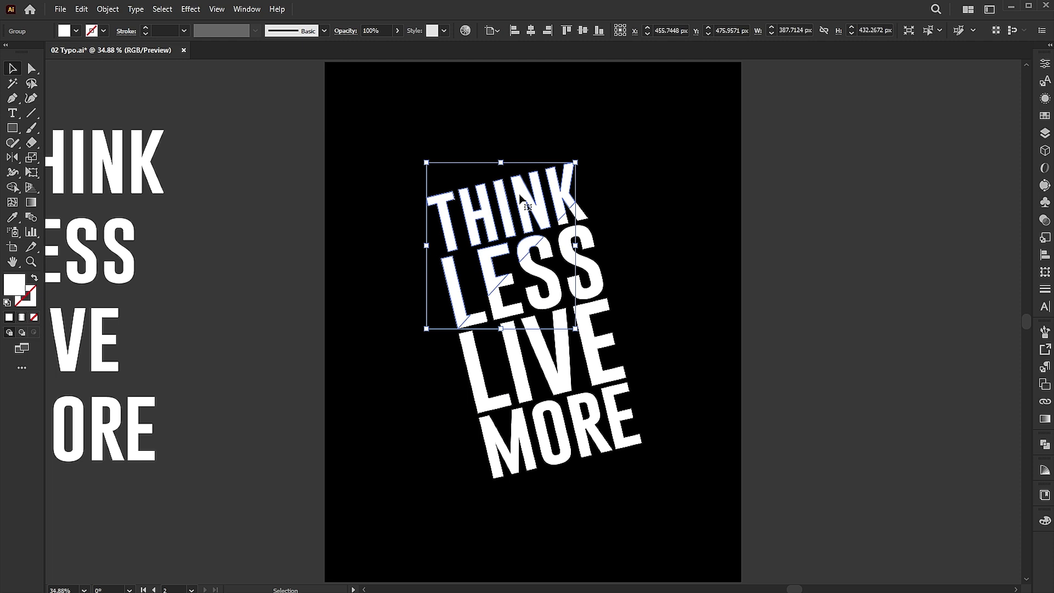
# - Make the top THINK/LESS group a compound path and restore its white fill with the Eyedropper
pyautogui.click(108, 8)
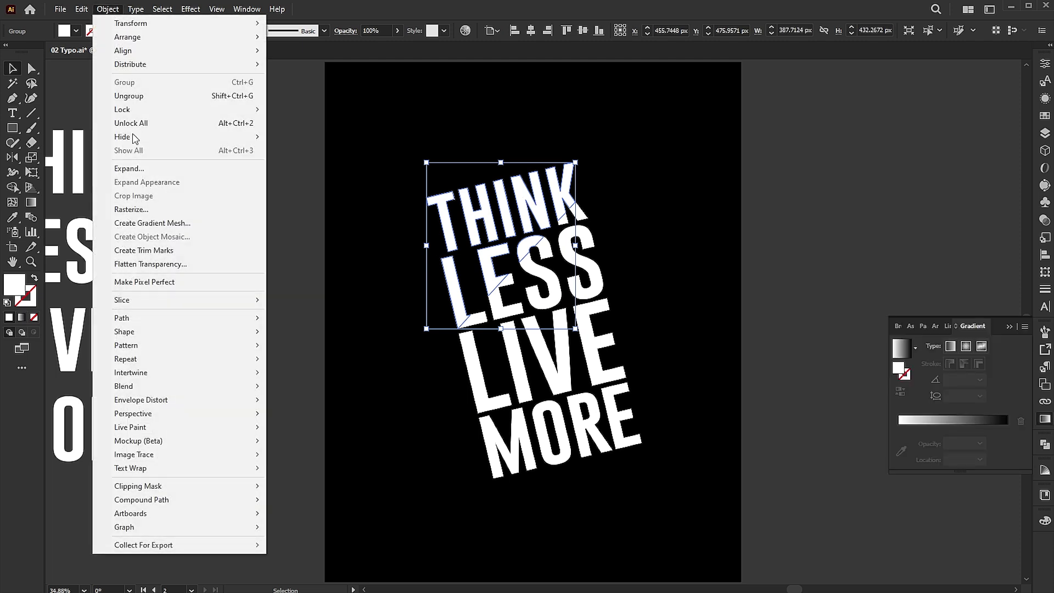
pyautogui.moveTo(141, 500)
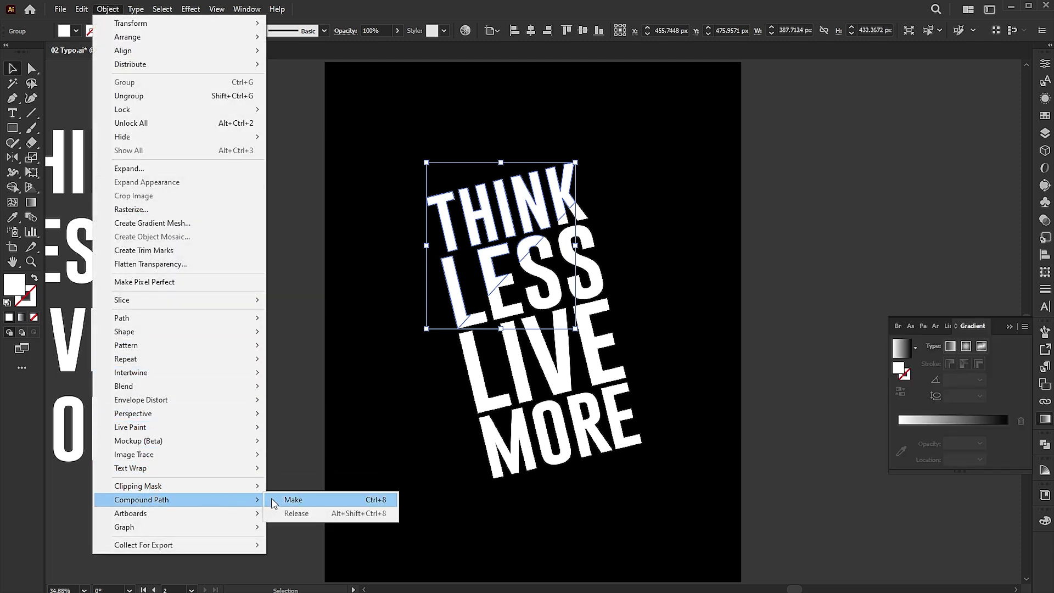
pyautogui.click(295, 500)
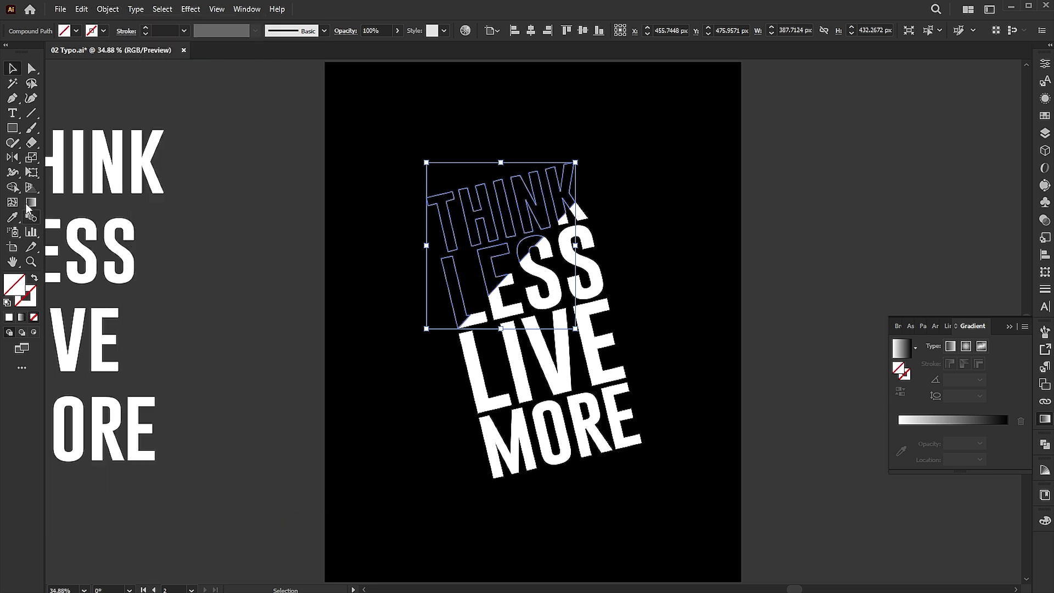
pyautogui.click(592, 251)
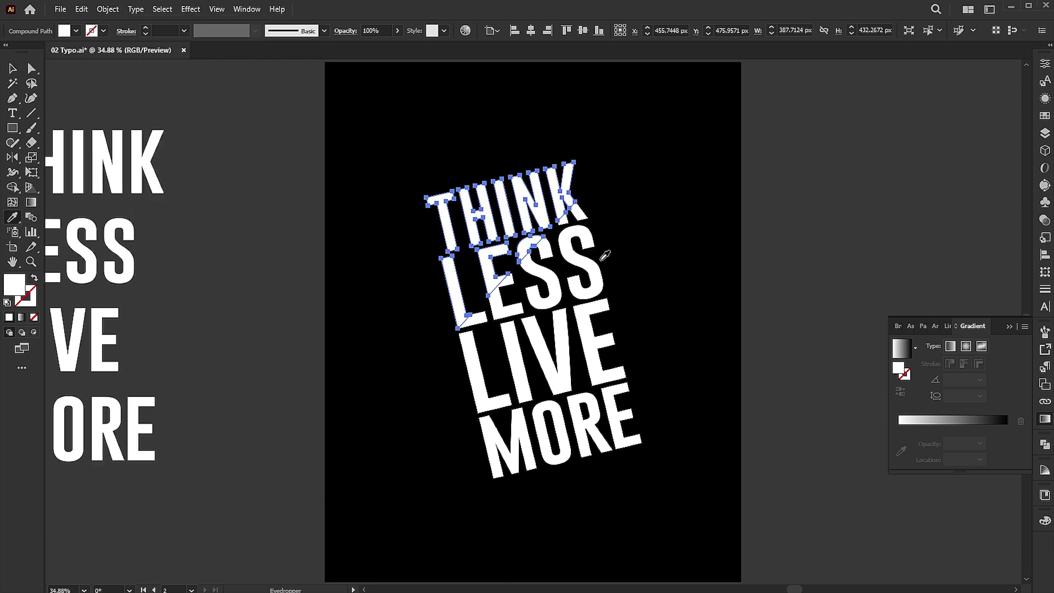
pyautogui.press('v')
pyautogui.click(599, 267)
# - Make the middle band group a compound path as well
pyautogui.click(590, 273)
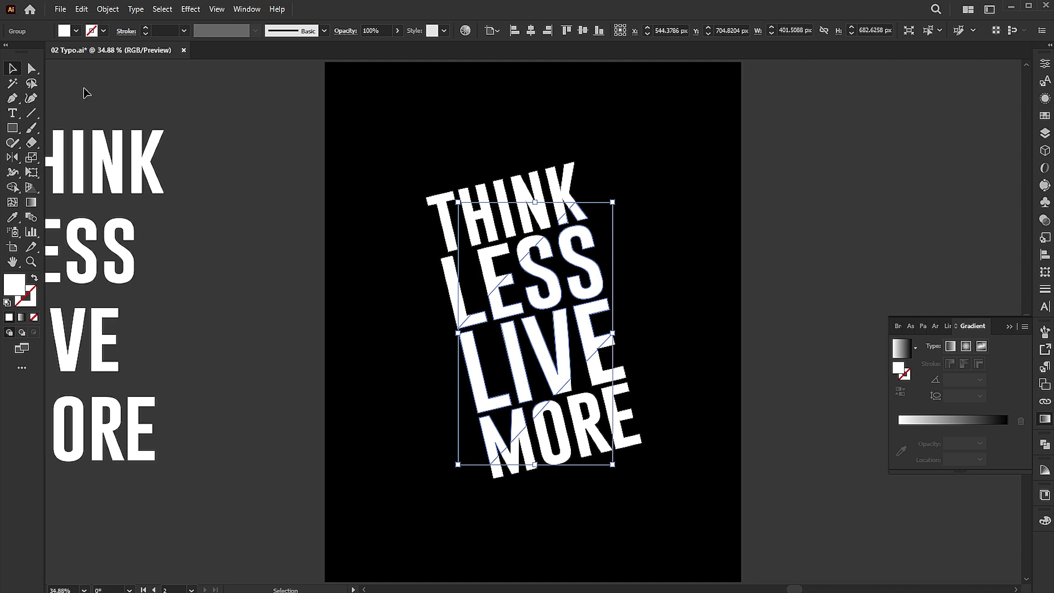
pyautogui.click(107, 9)
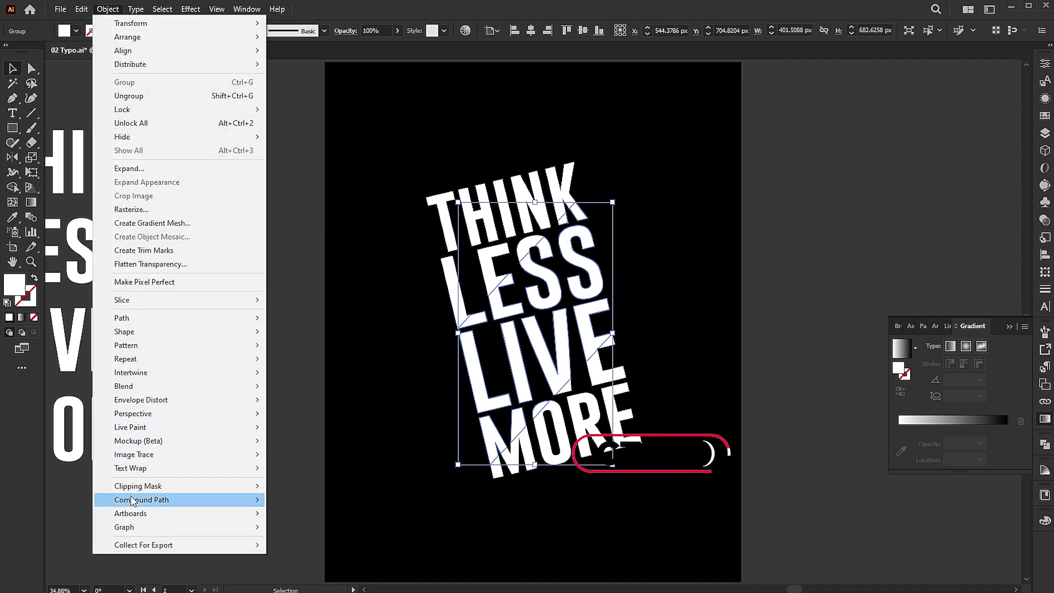
pyautogui.moveTo(132, 499)
pyautogui.click(299, 500)
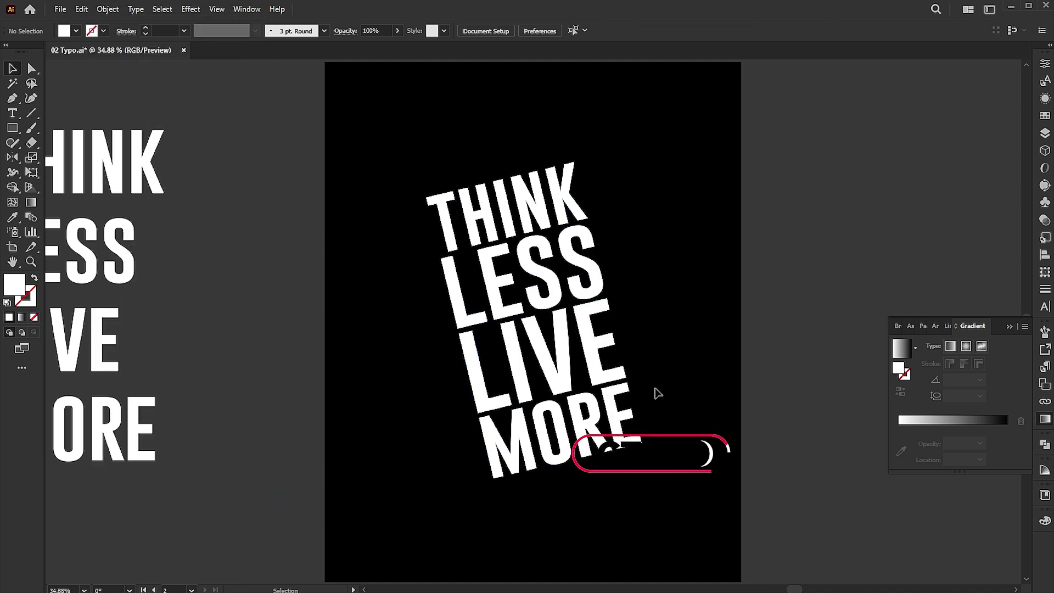
pyautogui.click(597, 441)
pyautogui.click(108, 8)
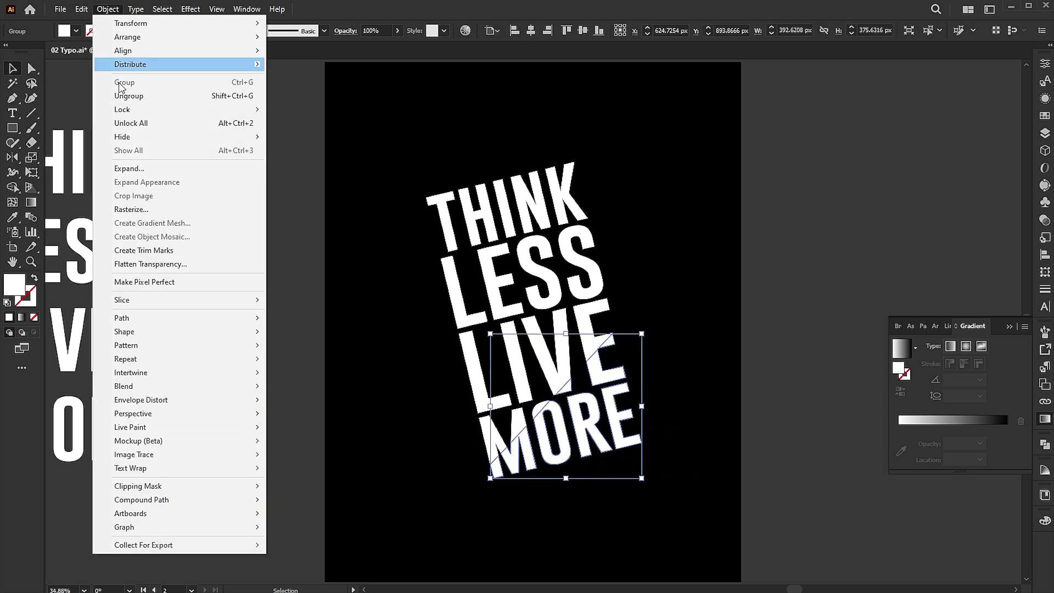
# - Make the bottom group a compound path and deselect it
pyautogui.moveTo(152, 498)
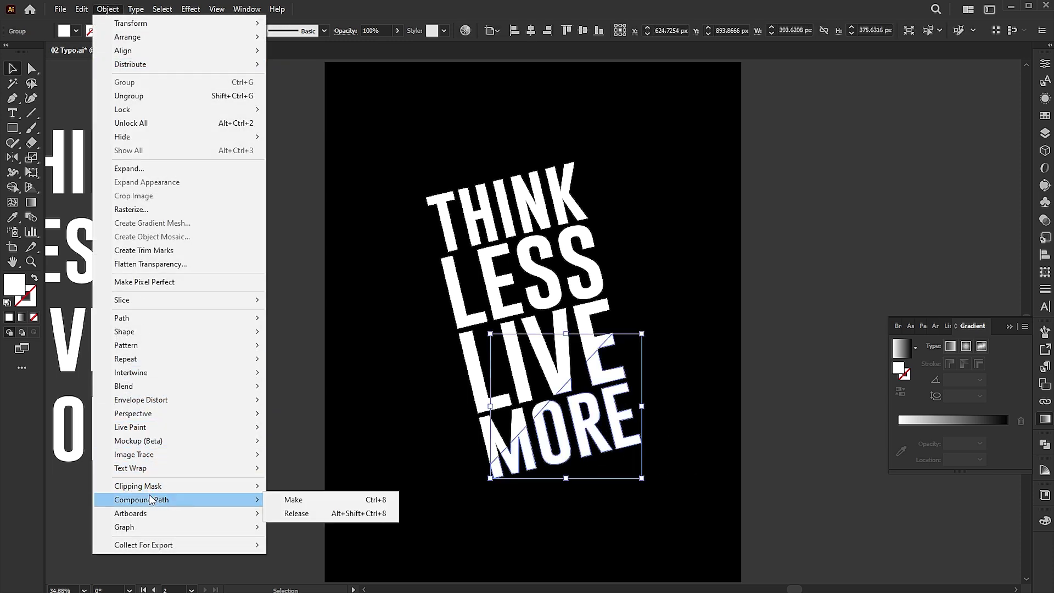
pyautogui.click(296, 499)
pyautogui.click(708, 215)
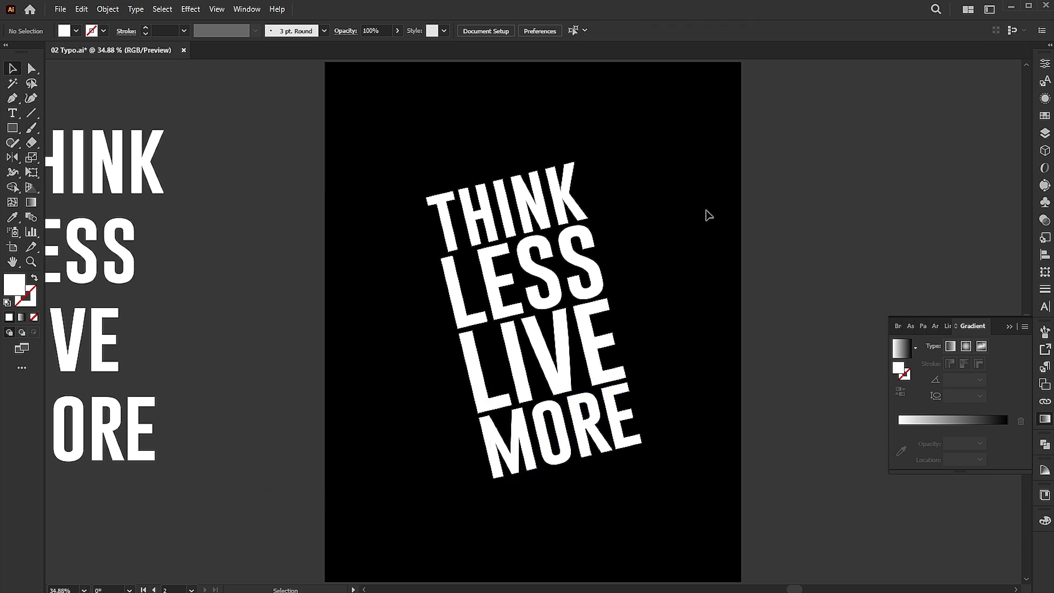
# - Select the THINK LESS compound path and give it a gradient fill
pyautogui.click(554, 187)
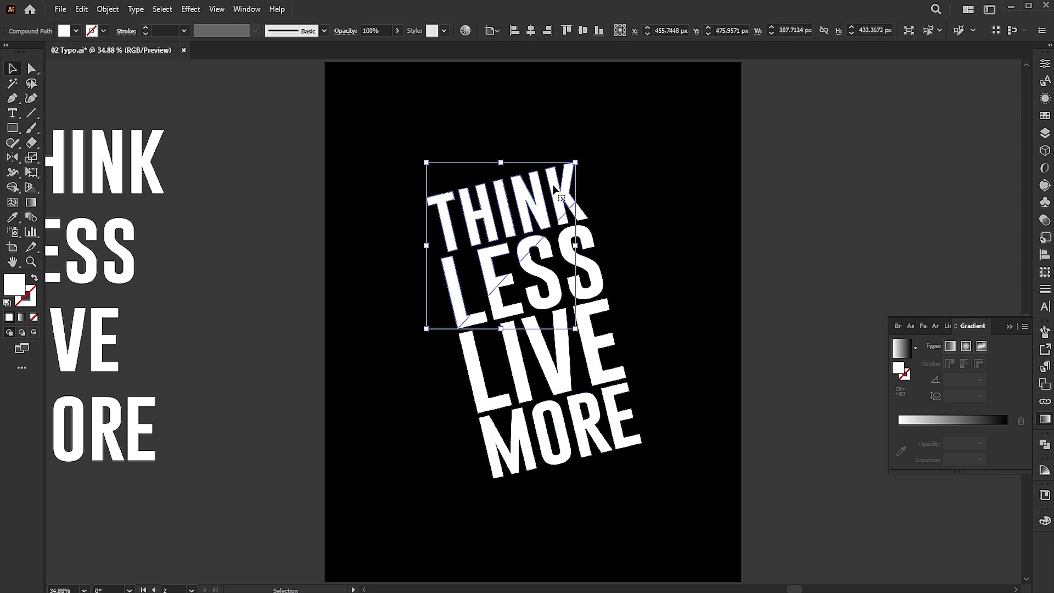
pyautogui.click(22, 320)
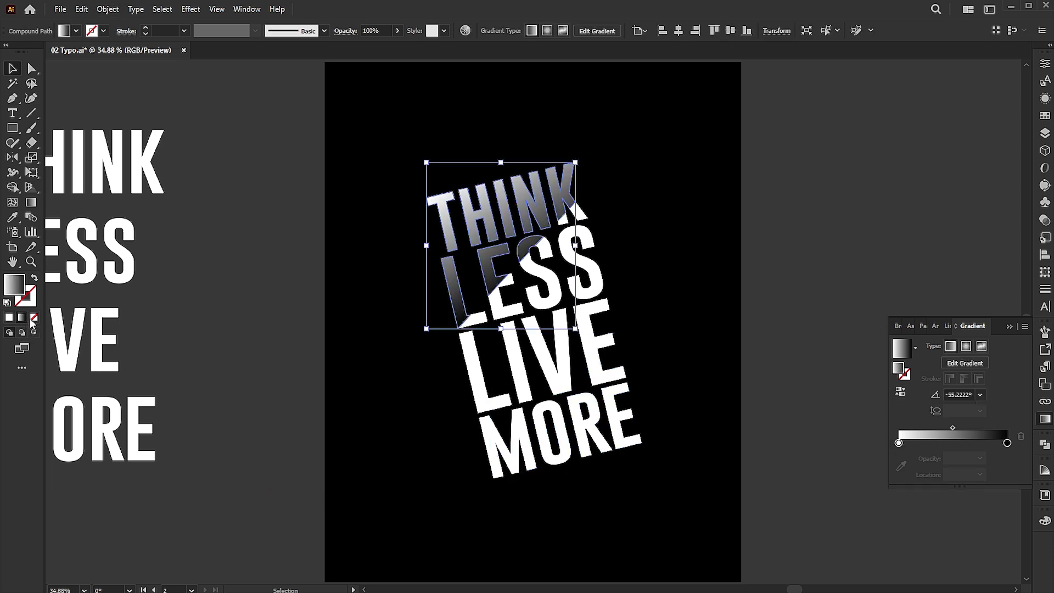
pyautogui.click(915, 347)
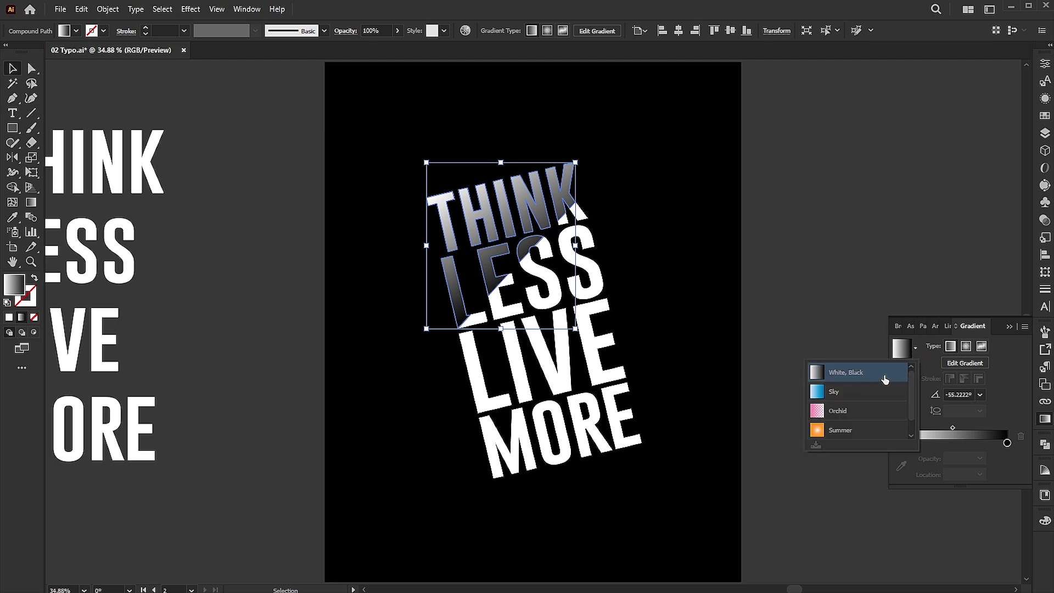
pyautogui.click(912, 347)
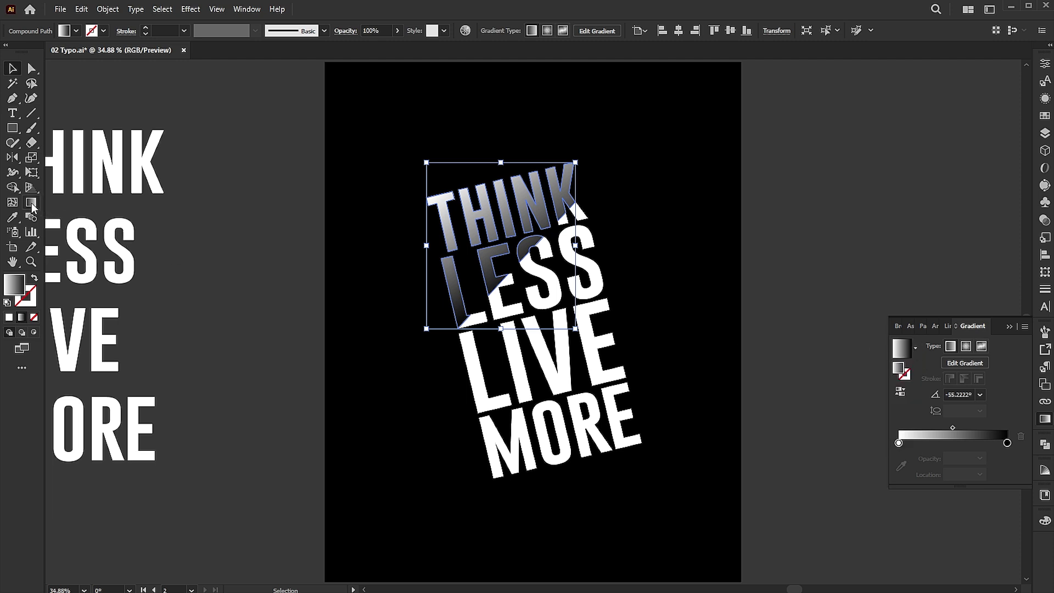
# - Angle the gradient diagonally across THINK and move the black stop to about 96.33%
pyautogui.click(31, 203)
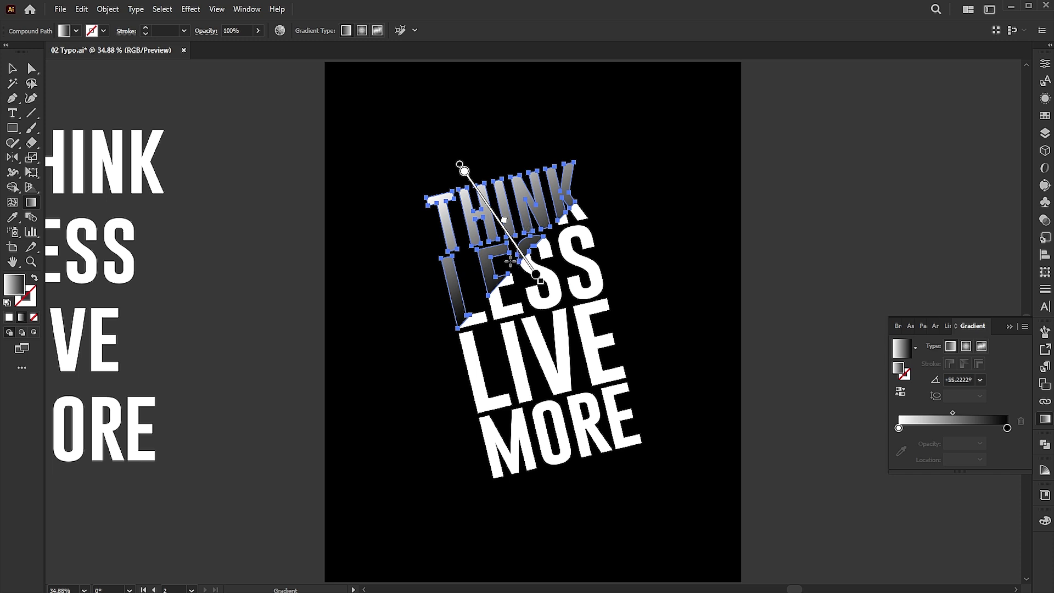
pyautogui.moveTo(510, 262)
pyautogui.mouseDown()
pyautogui.moveTo(439, 200)
pyautogui.moveTo(453, 189)
pyautogui.mouseUp()
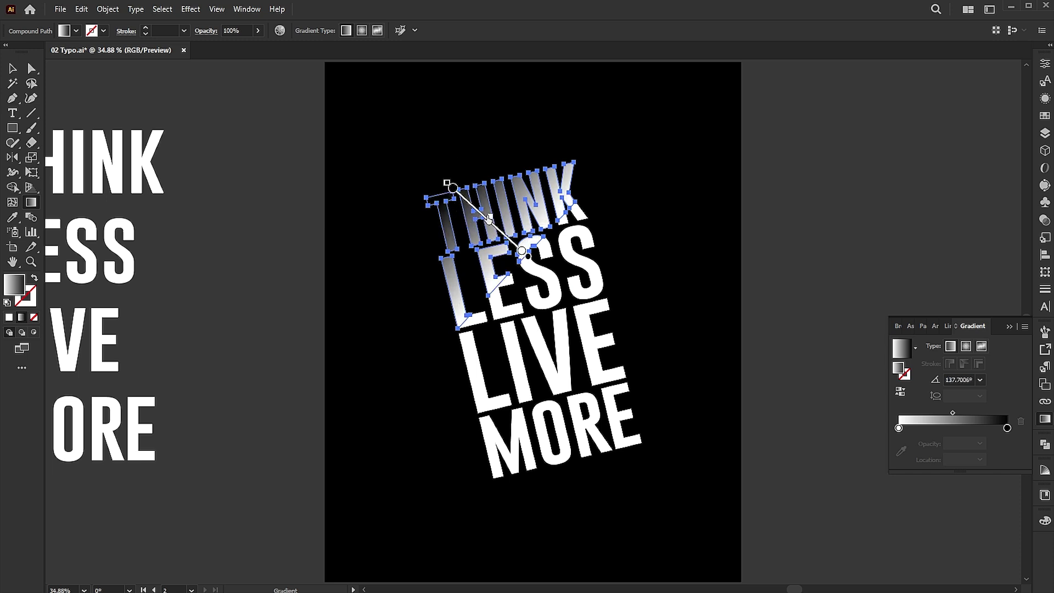
pyautogui.moveTo(489, 218); pyautogui.dragTo(510, 240)
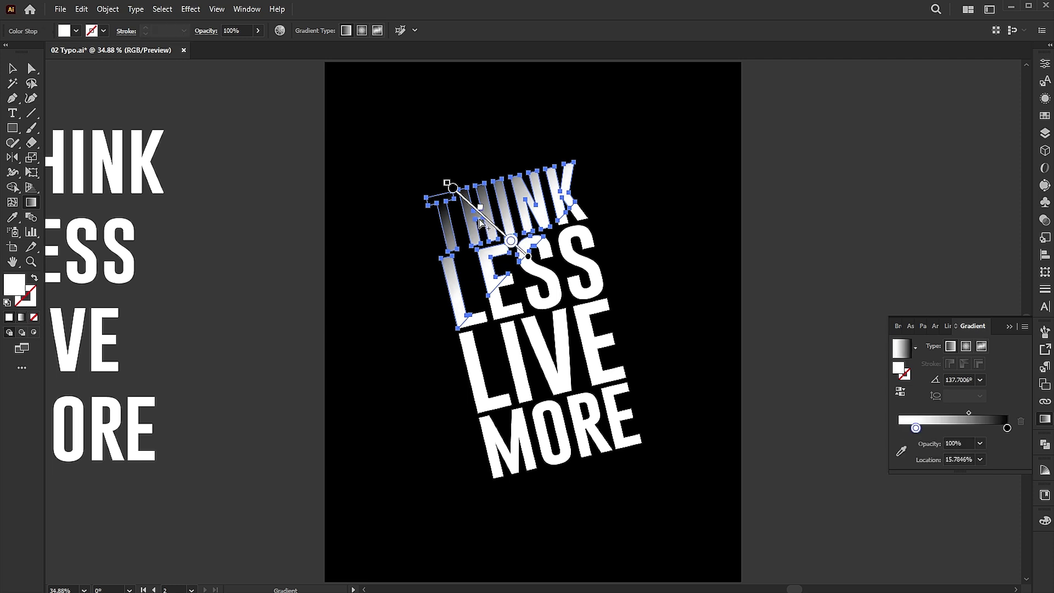
pyautogui.moveTo(478, 208); pyautogui.dragTo(446, 192)
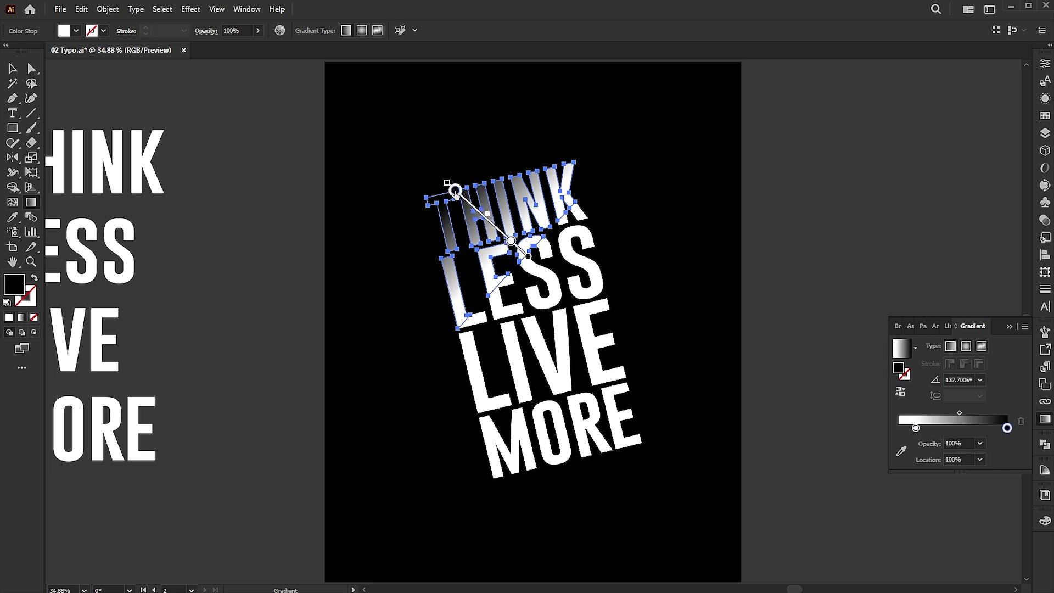
pyautogui.press('v')
pyautogui.click(700, 162)
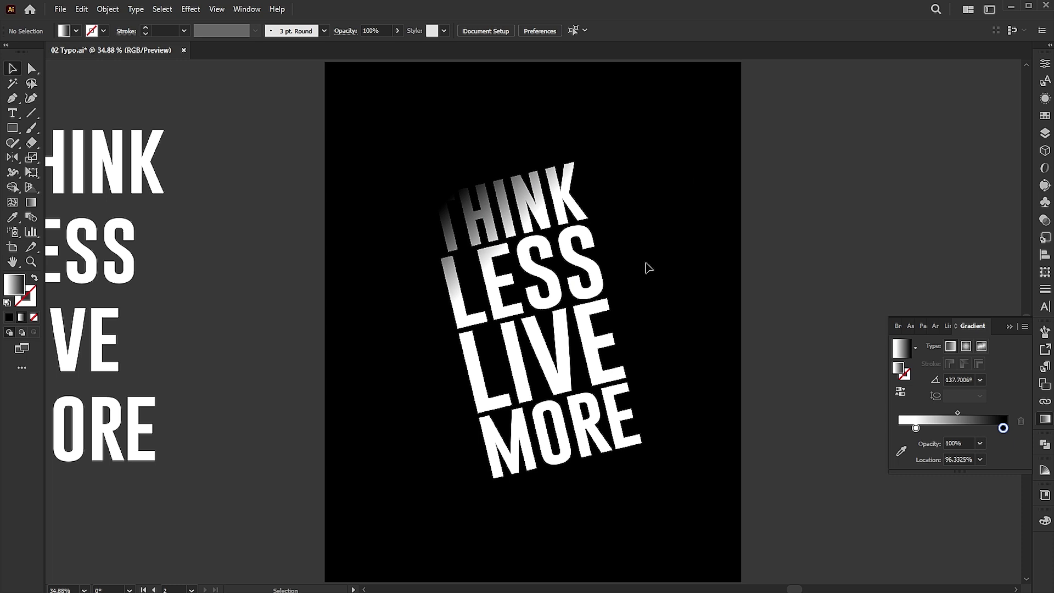
# - Apply the gradient to the LESS piece, black end at 100%, white toward the middle
pyautogui.click(584, 266)
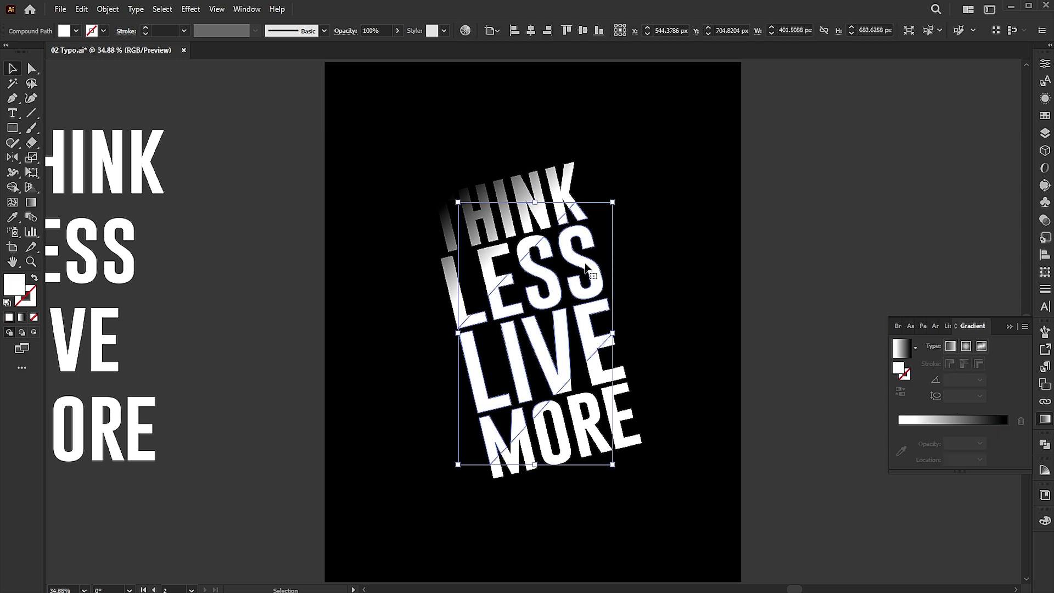
pyautogui.click(21, 317)
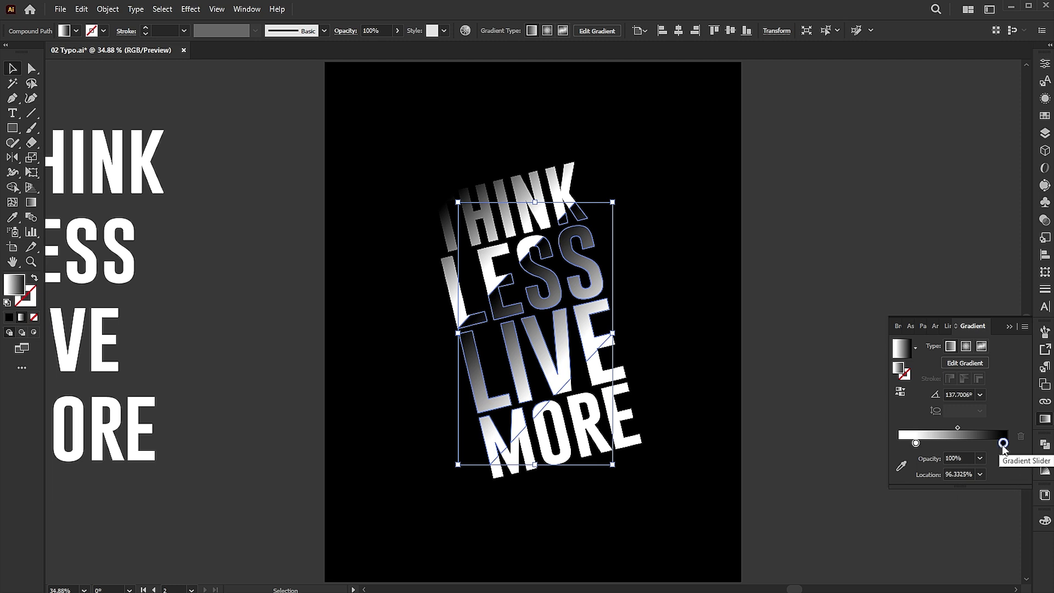
pyautogui.moveTo(1003, 444); pyautogui.dragTo(1007, 444)
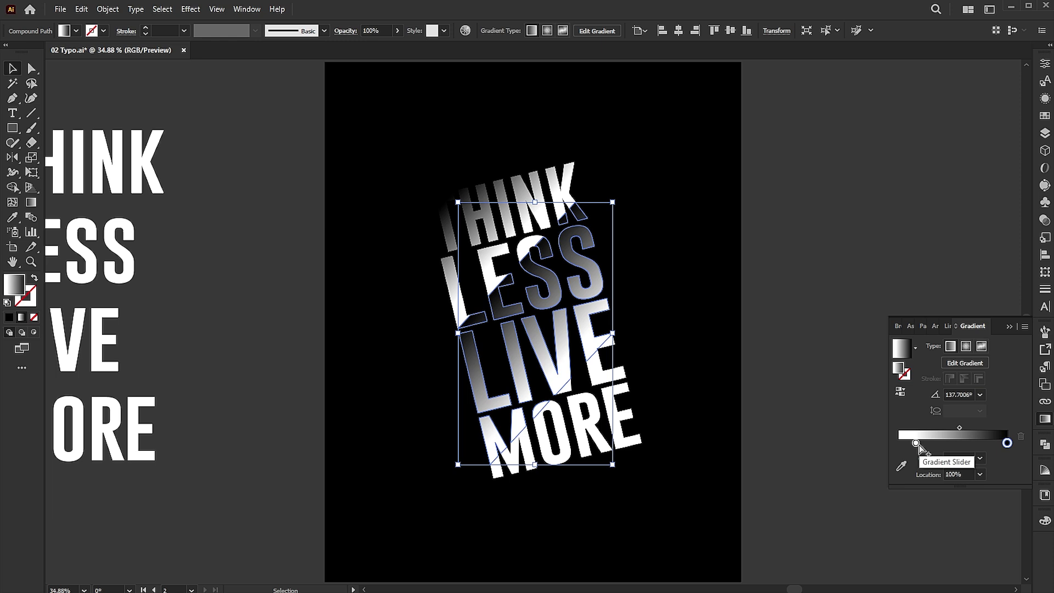
pyautogui.moveTo(916, 444); pyautogui.dragTo(946, 444)
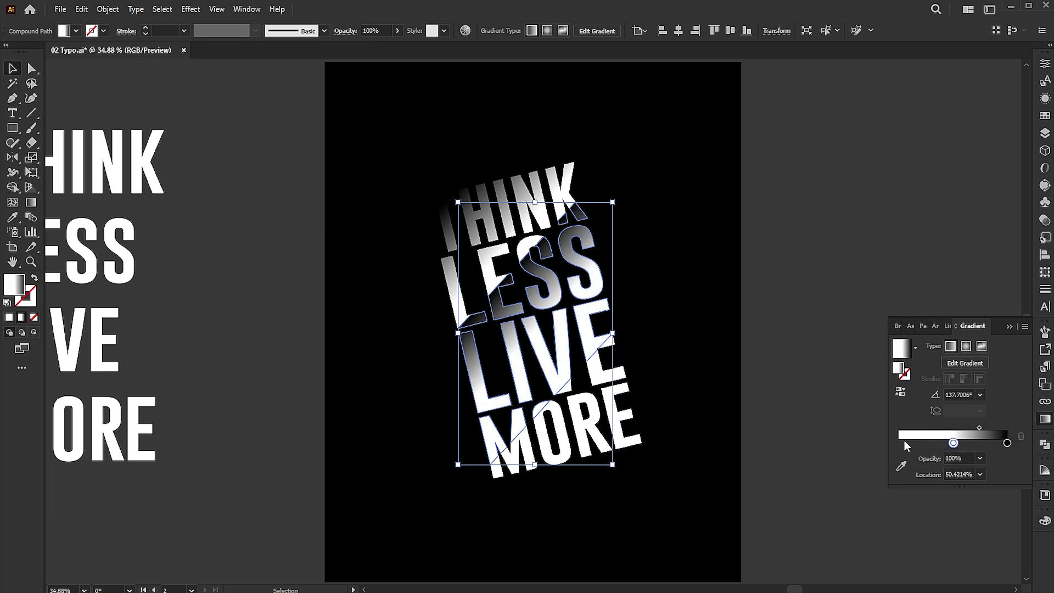
# - Add a black stop at 0% and shift the midpoints outward, left one to about 38%
pyautogui.moveTo(903, 444); pyautogui.dragTo(891, 447)
pyautogui.doubleClick(899, 444)
pyautogui.click(867, 552)
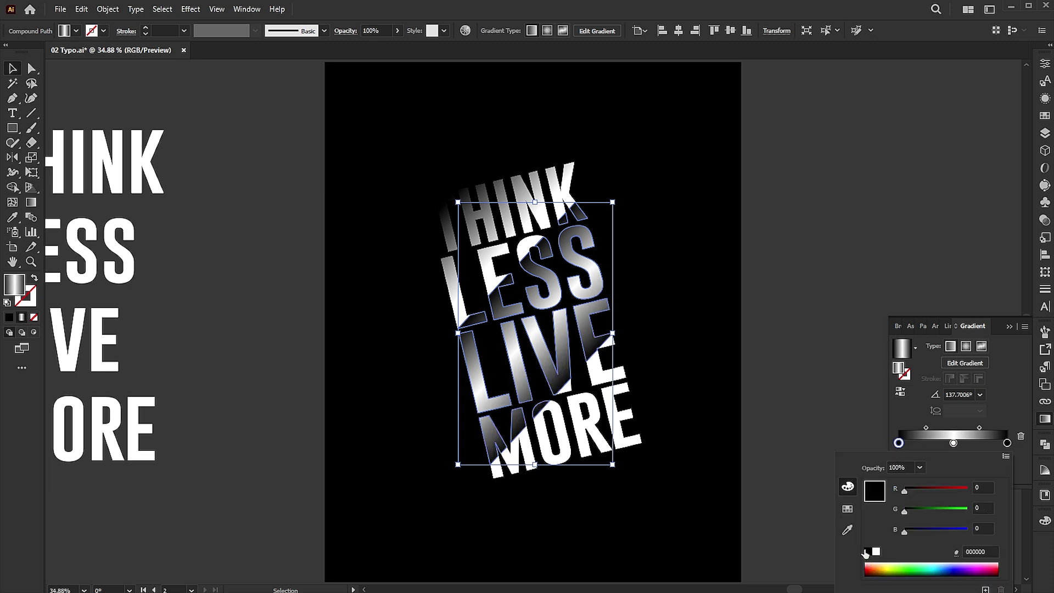
pyautogui.doubleClick(1006, 443)
pyautogui.click(1023, 389)
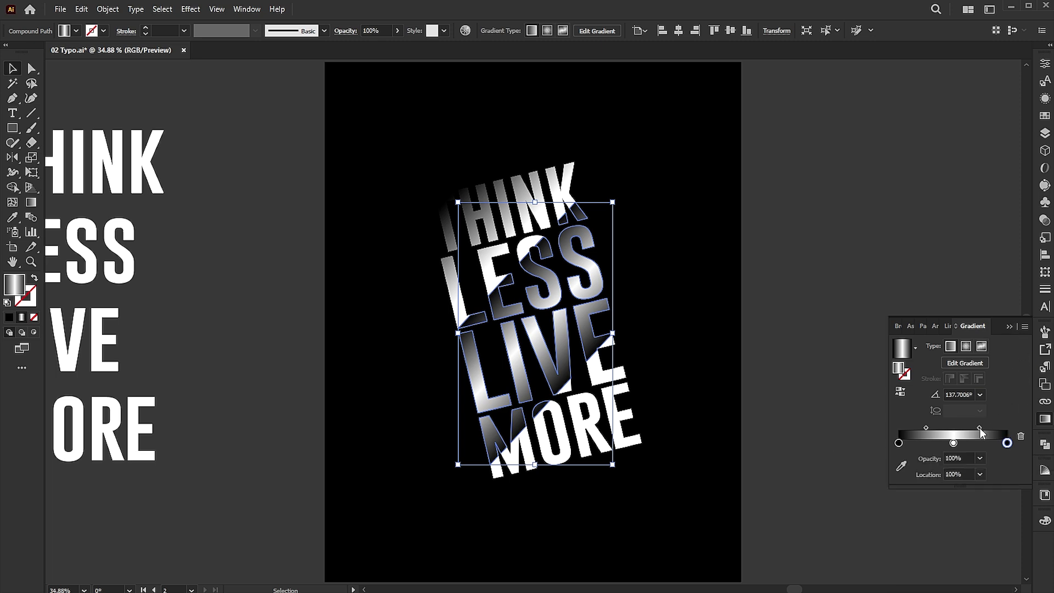
pyautogui.moveTo(979, 428); pyautogui.dragTo(994, 427)
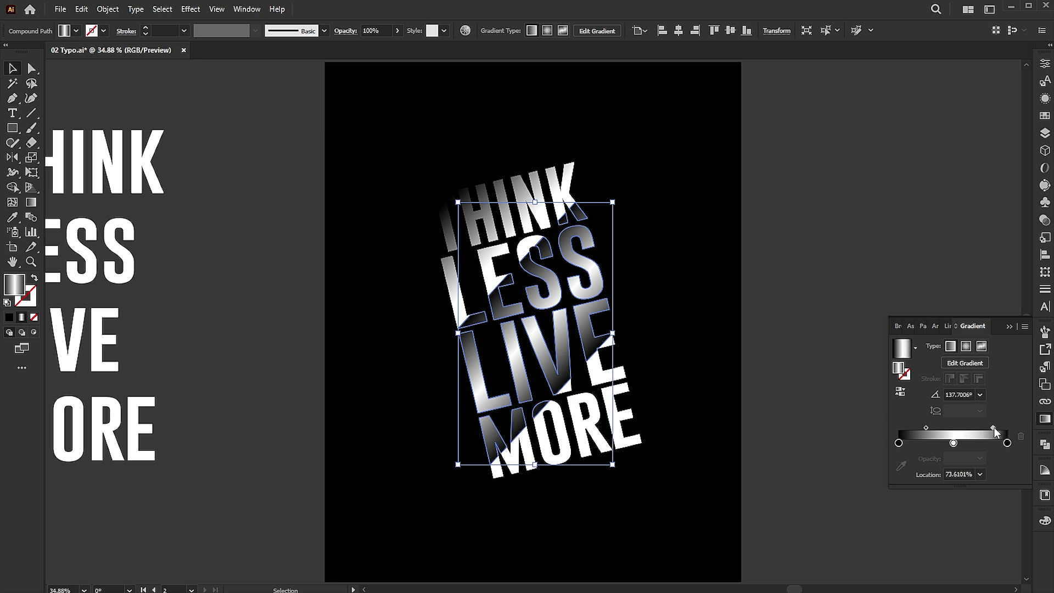
pyautogui.moveTo(925, 428); pyautogui.dragTo(915, 433)
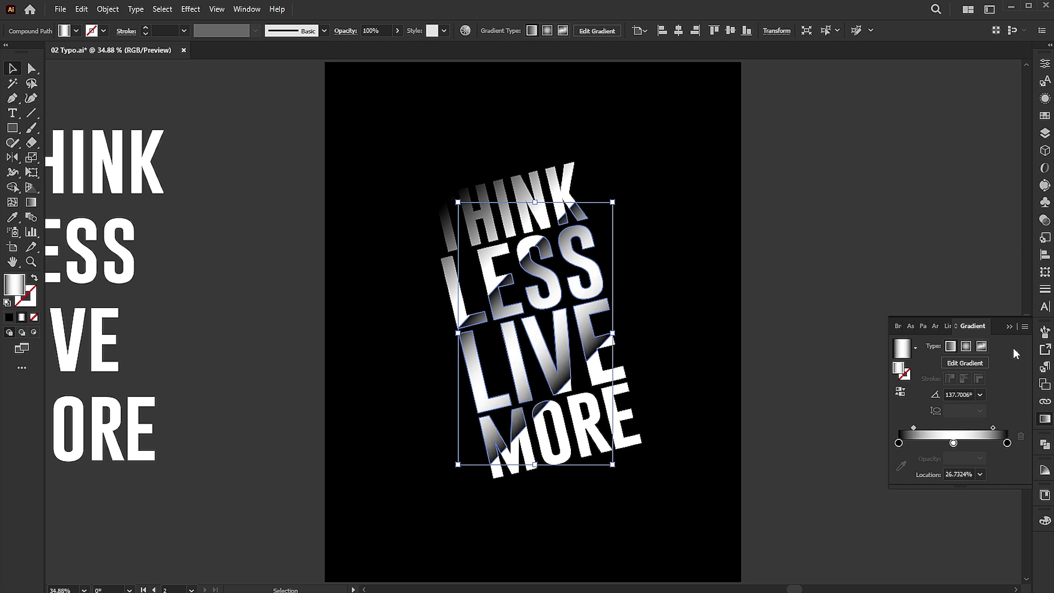
pyautogui.click(1010, 327)
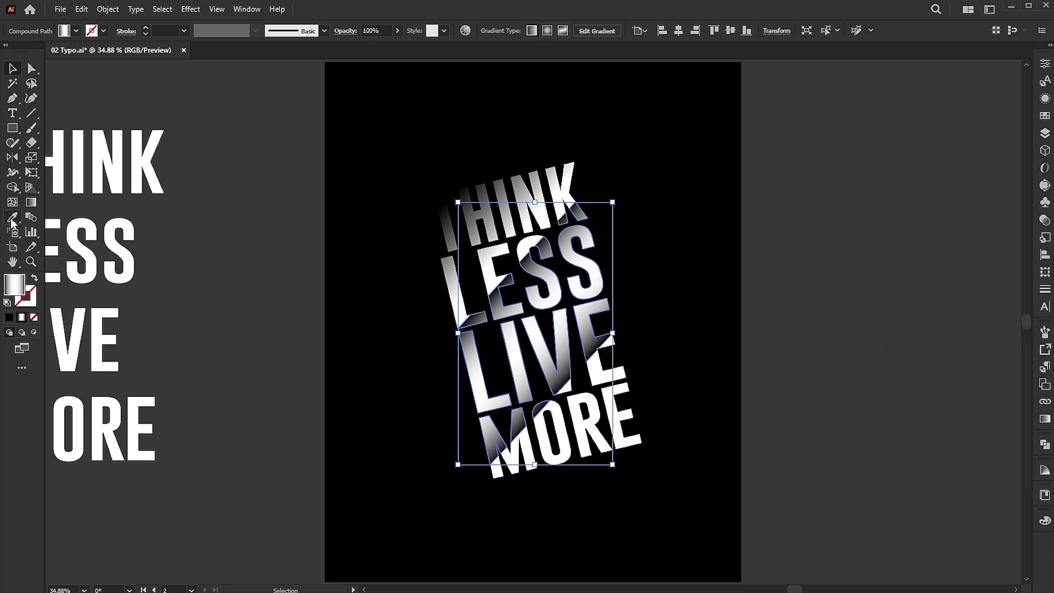
# - Redraw the lower piece's gradient diagonally across it
pyautogui.click(31, 202)
pyautogui.moveTo(432, 328); pyautogui.dragTo(496, 429)
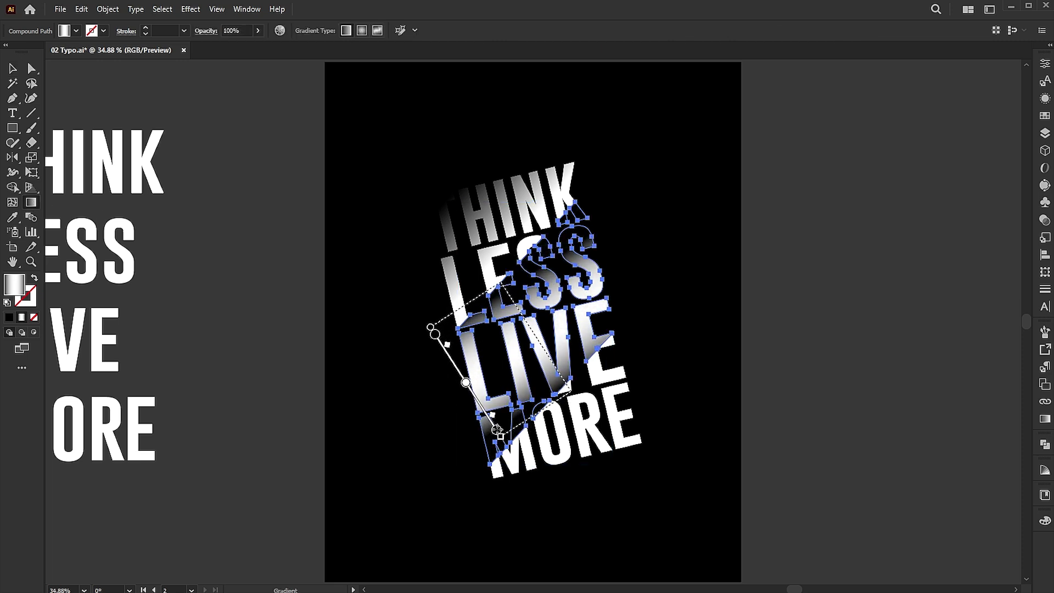
pyautogui.press('v')
pyautogui.click(684, 259)
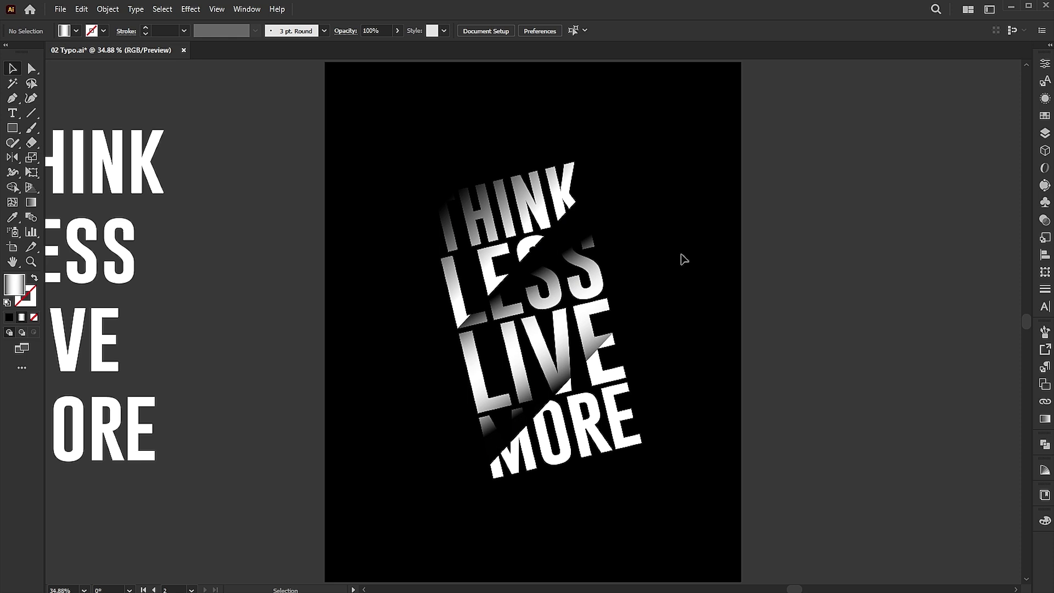
# - Copy THINK's gradient onto MORE with the Eyedropper and angle it diagonally across MORE
pyautogui.click(619, 412)
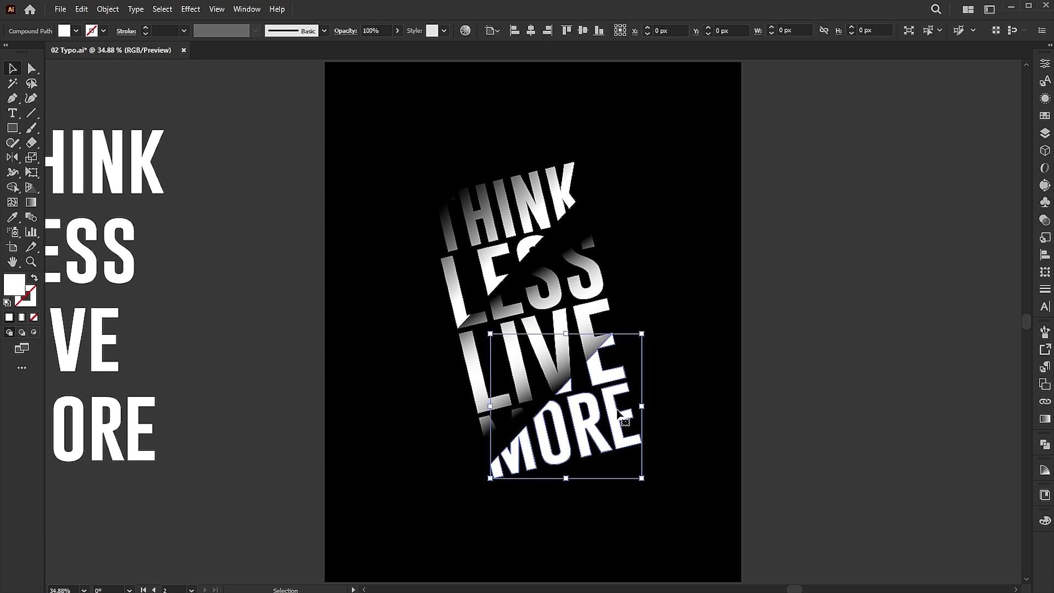
pyautogui.click(9, 217)
pyautogui.click(524, 196)
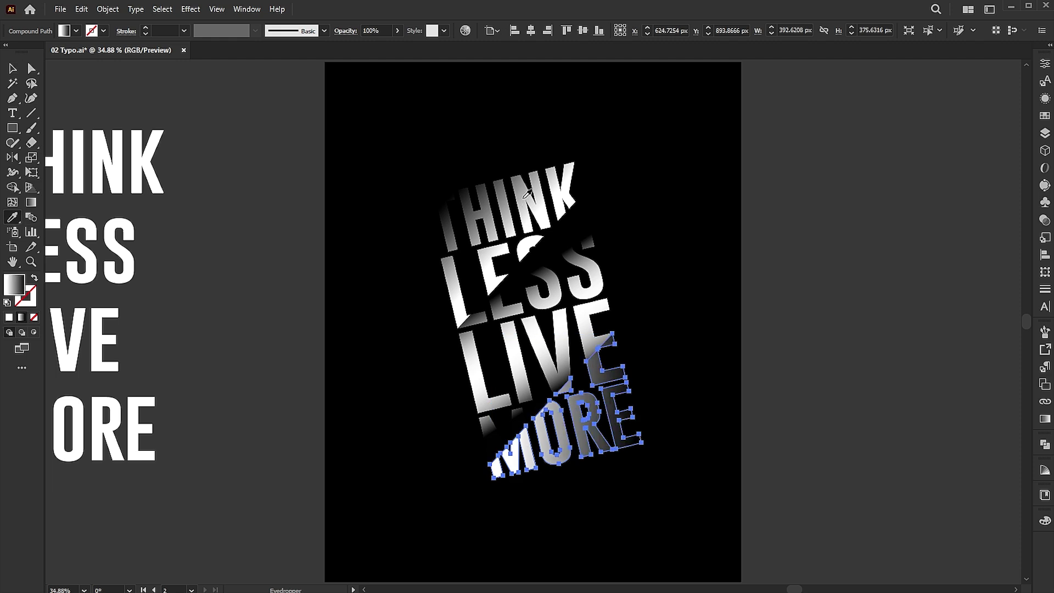
pyautogui.click(31, 202)
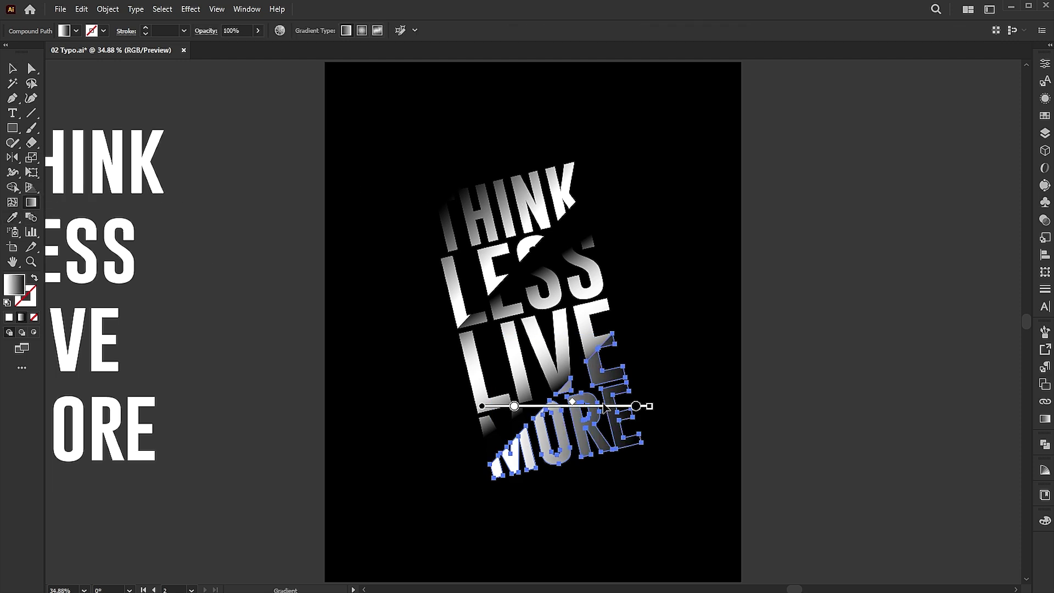
pyautogui.moveTo(565, 380); pyautogui.dragTo(626, 442)
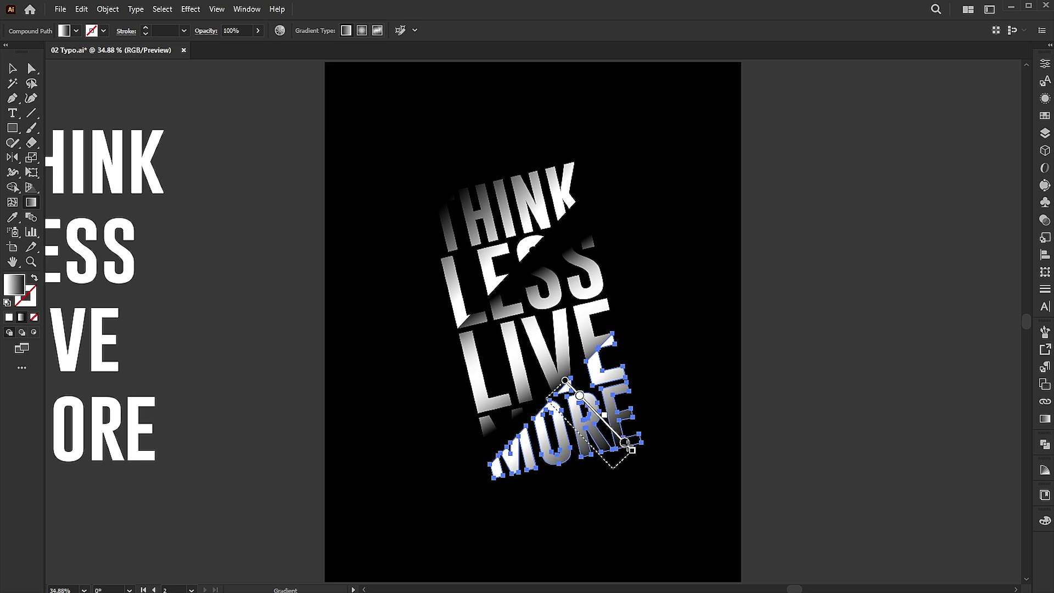
pyautogui.moveTo(545, 399); pyautogui.dragTo(610, 465)
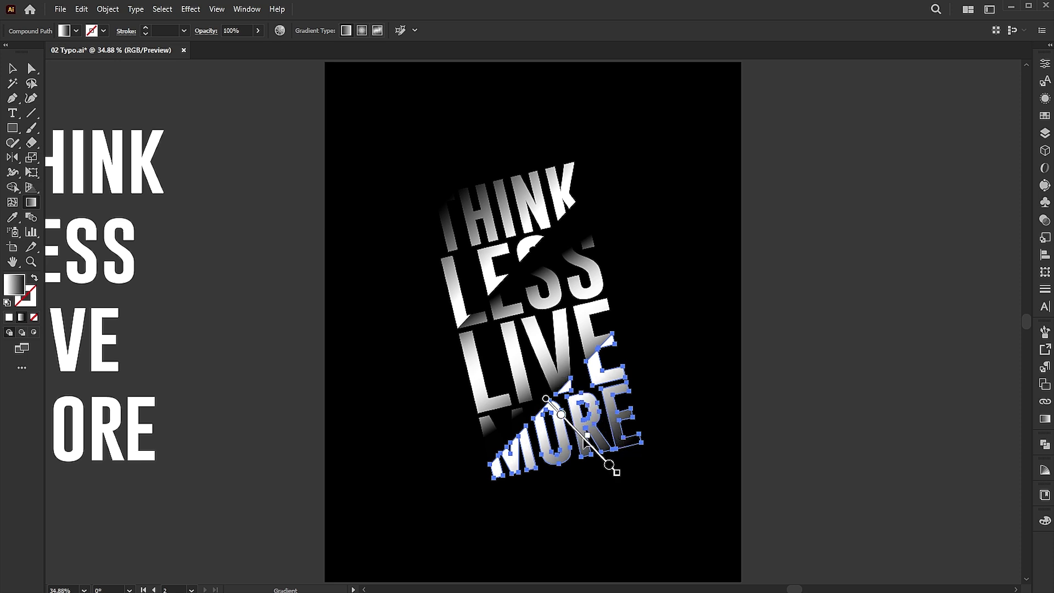
pyautogui.press('v')
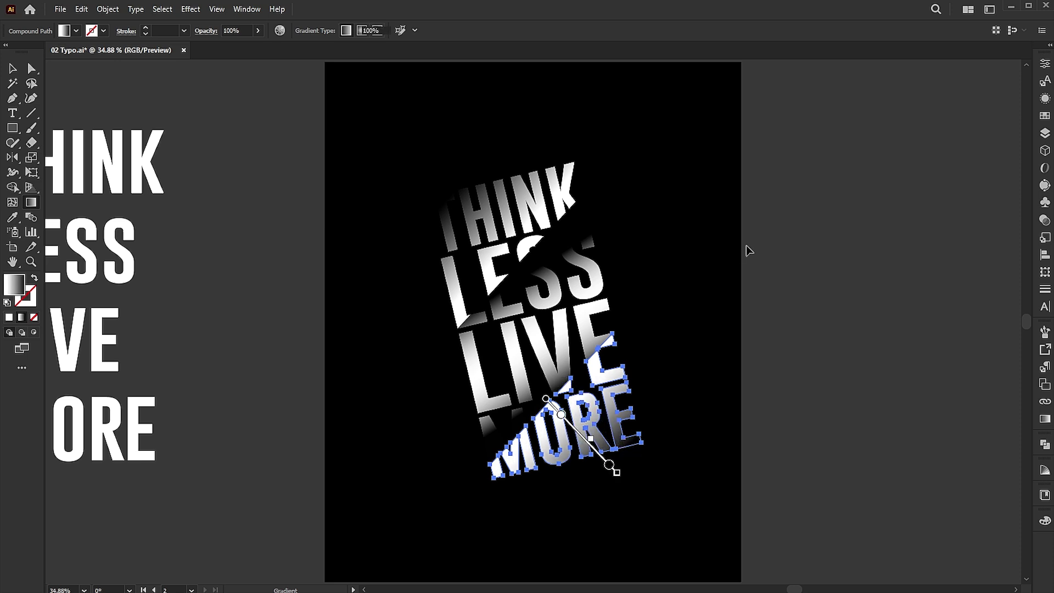
pyautogui.click(748, 250)
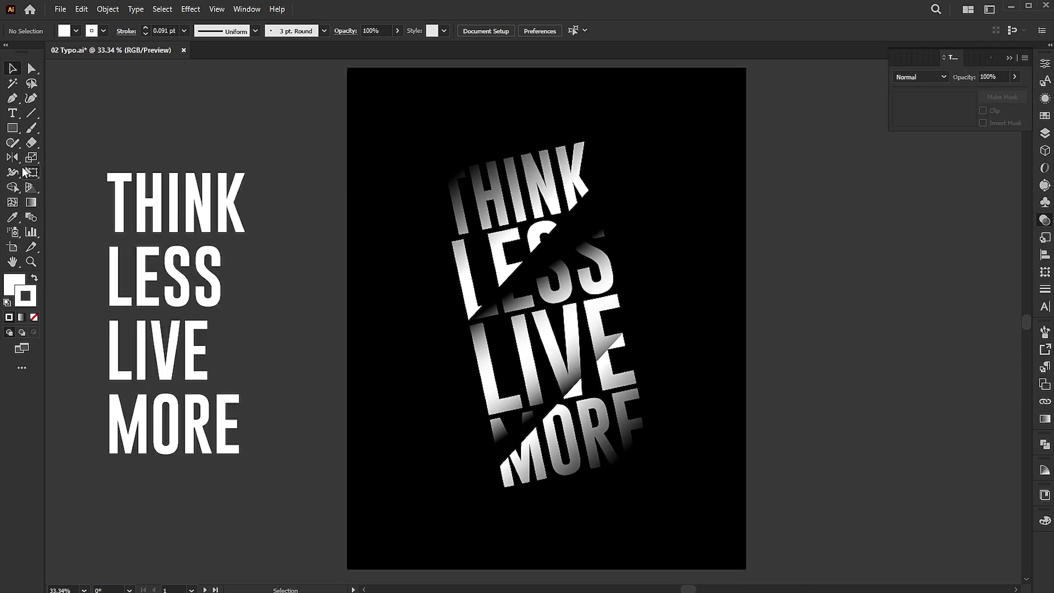
# - Draw a rectangle covering the whole artboard with no stroke
pyautogui.click(16, 128)
pyautogui.moveTo(347, 68)
pyautogui.mouseDown()
pyautogui.moveTo(752, 535)
pyautogui.moveTo(744, 566)
pyautogui.mouseUp()
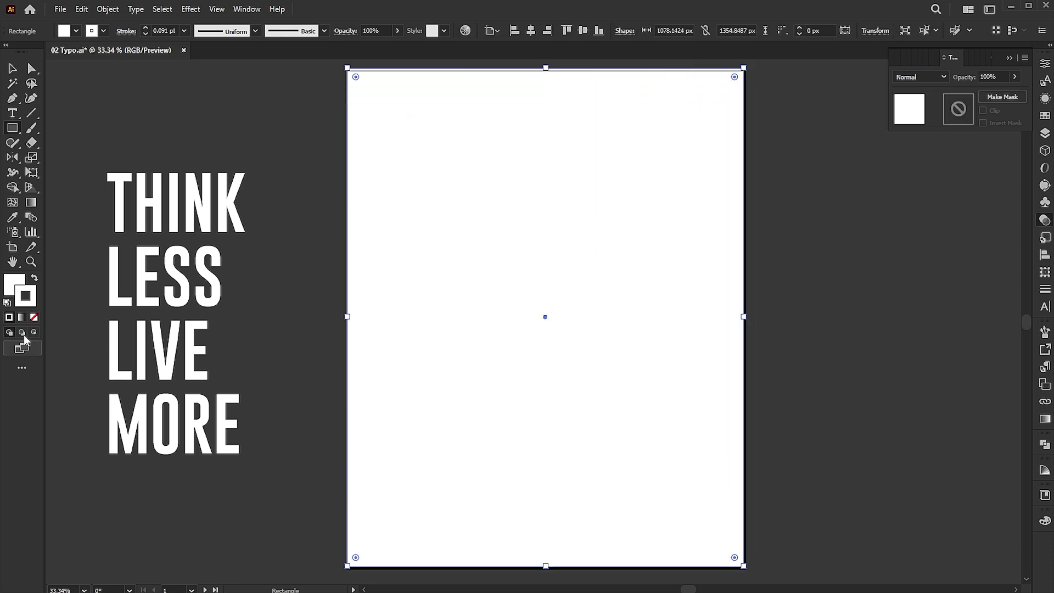
pyautogui.click(28, 301)
pyautogui.click(34, 317)
# - Fill the rectangle with pure red FF0000
pyautogui.click(18, 282)
pyautogui.doubleClick(19, 281)
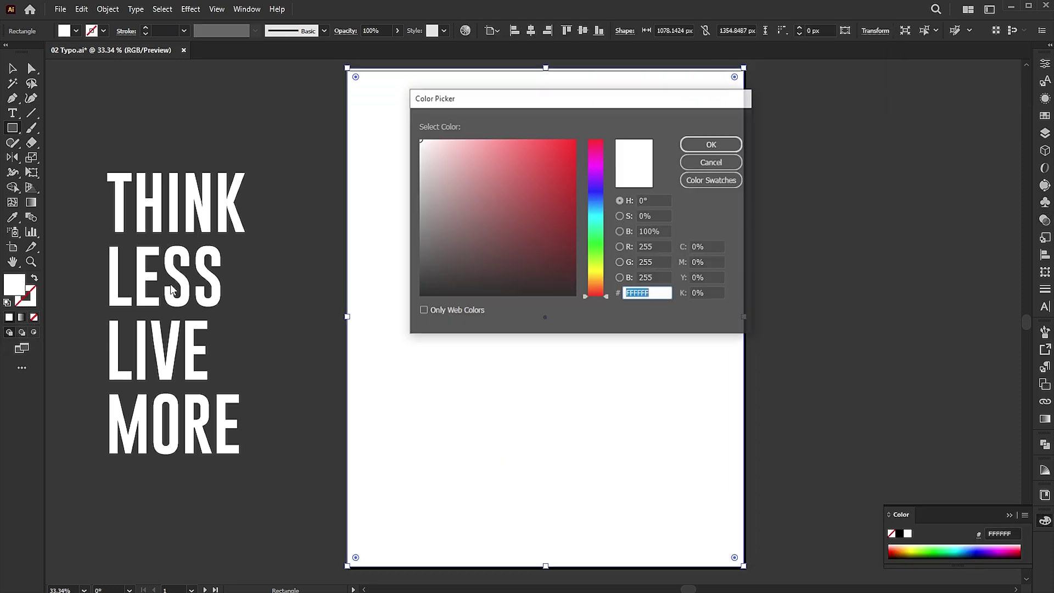
pyautogui.write('ff0000')
pyautogui.click(712, 143)
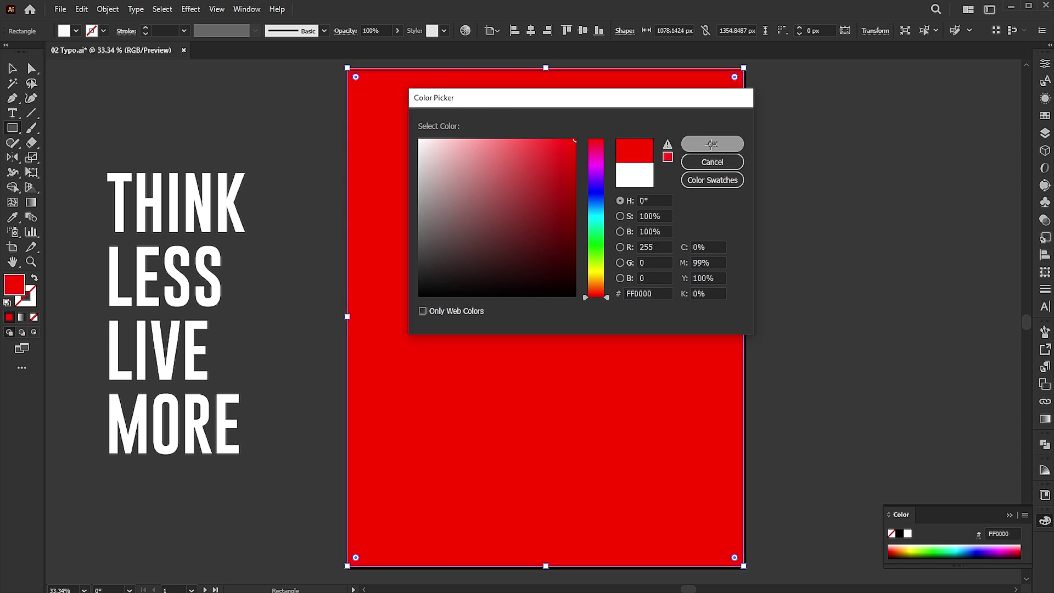
pyautogui.click(1045, 221)
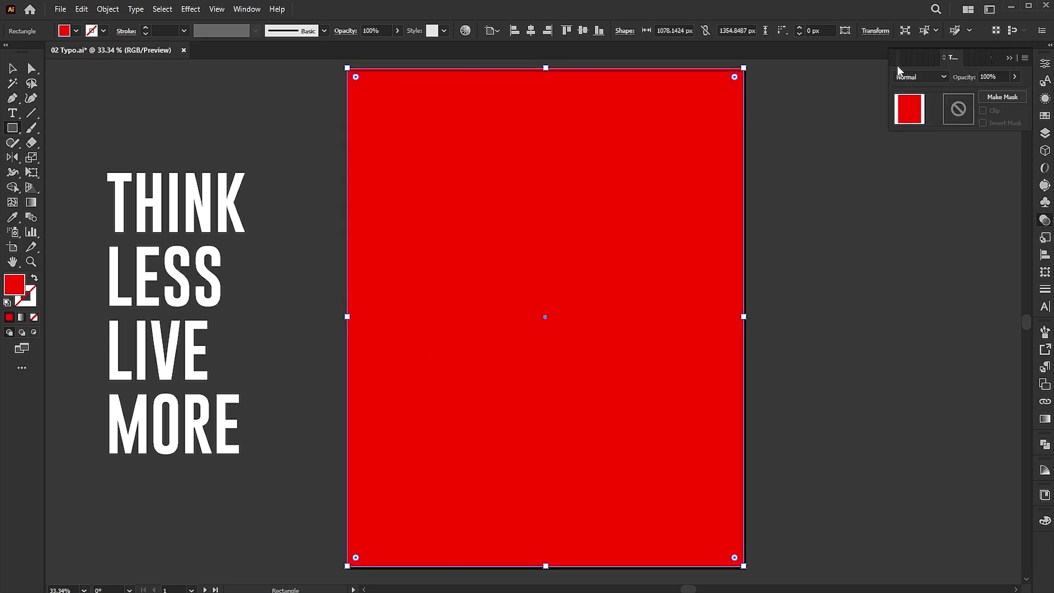
# - Set the red rectangle to Multiply blending, then preview other hues in the fill Color Picker
pyautogui.click(907, 75)
pyautogui.click(912, 117)
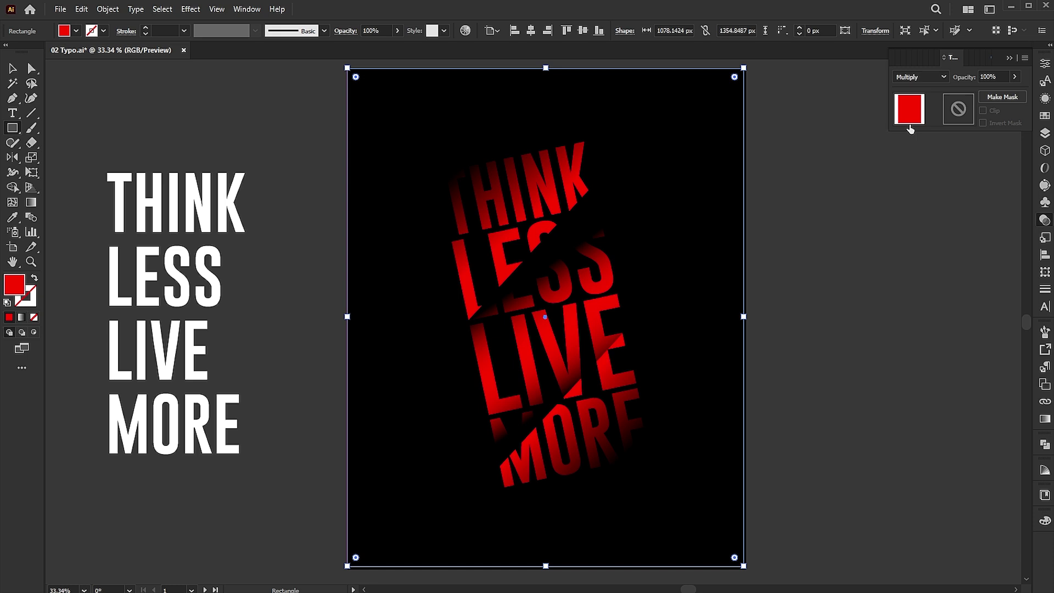
pyautogui.doubleClick(19, 291)
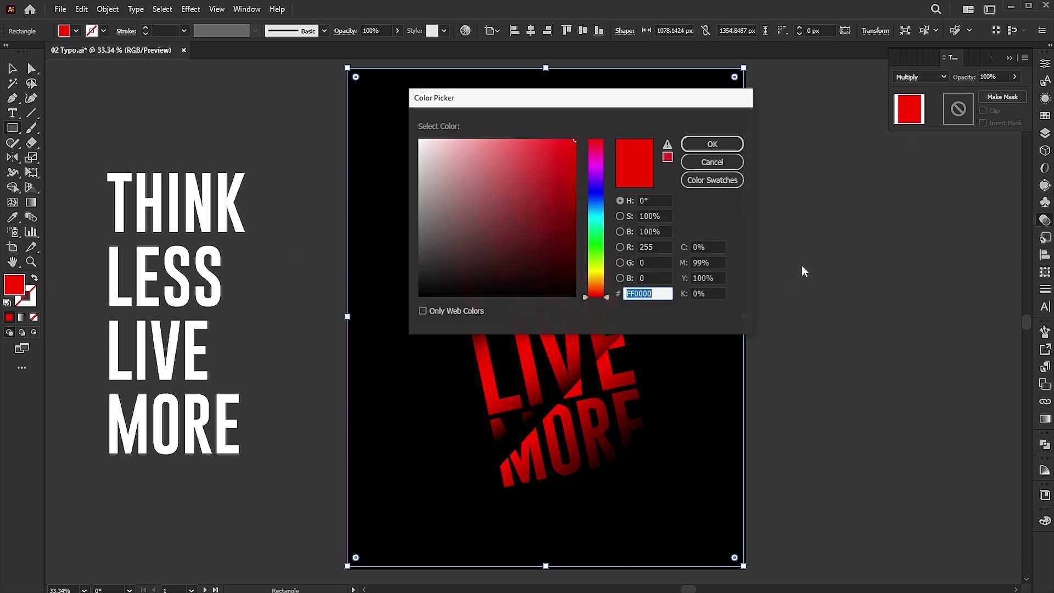
pyautogui.moveTo(623, 101); pyautogui.dragTo(976, 152)
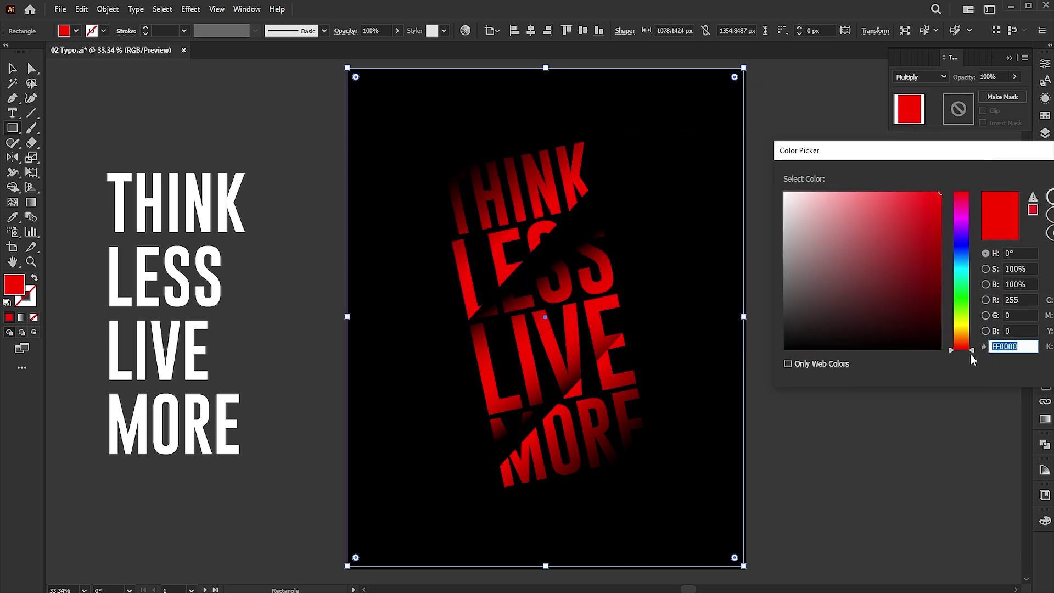
pyautogui.moveTo(970, 350); pyautogui.dragTo(977, 192)
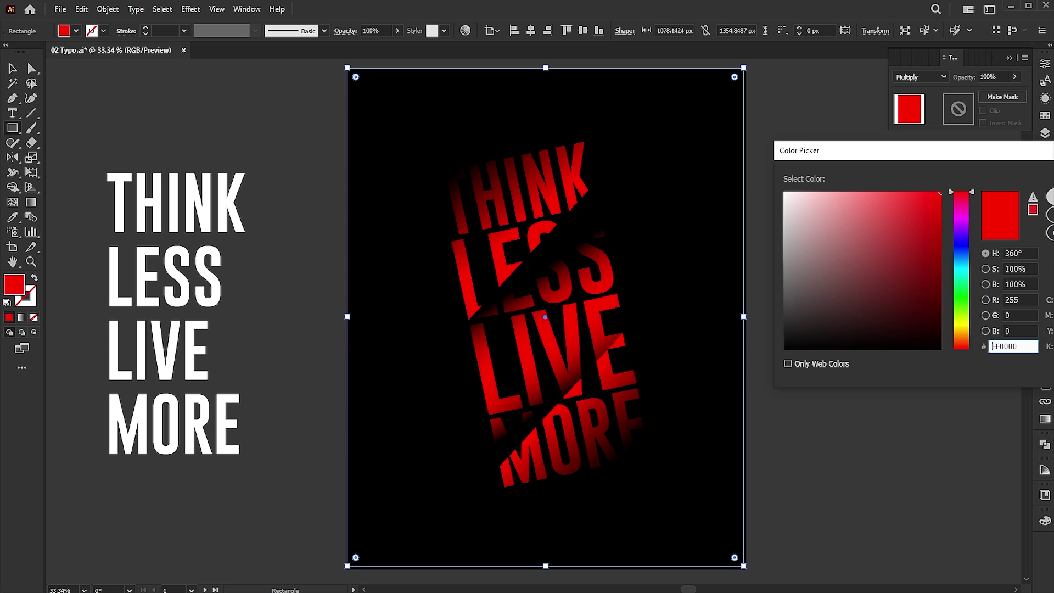